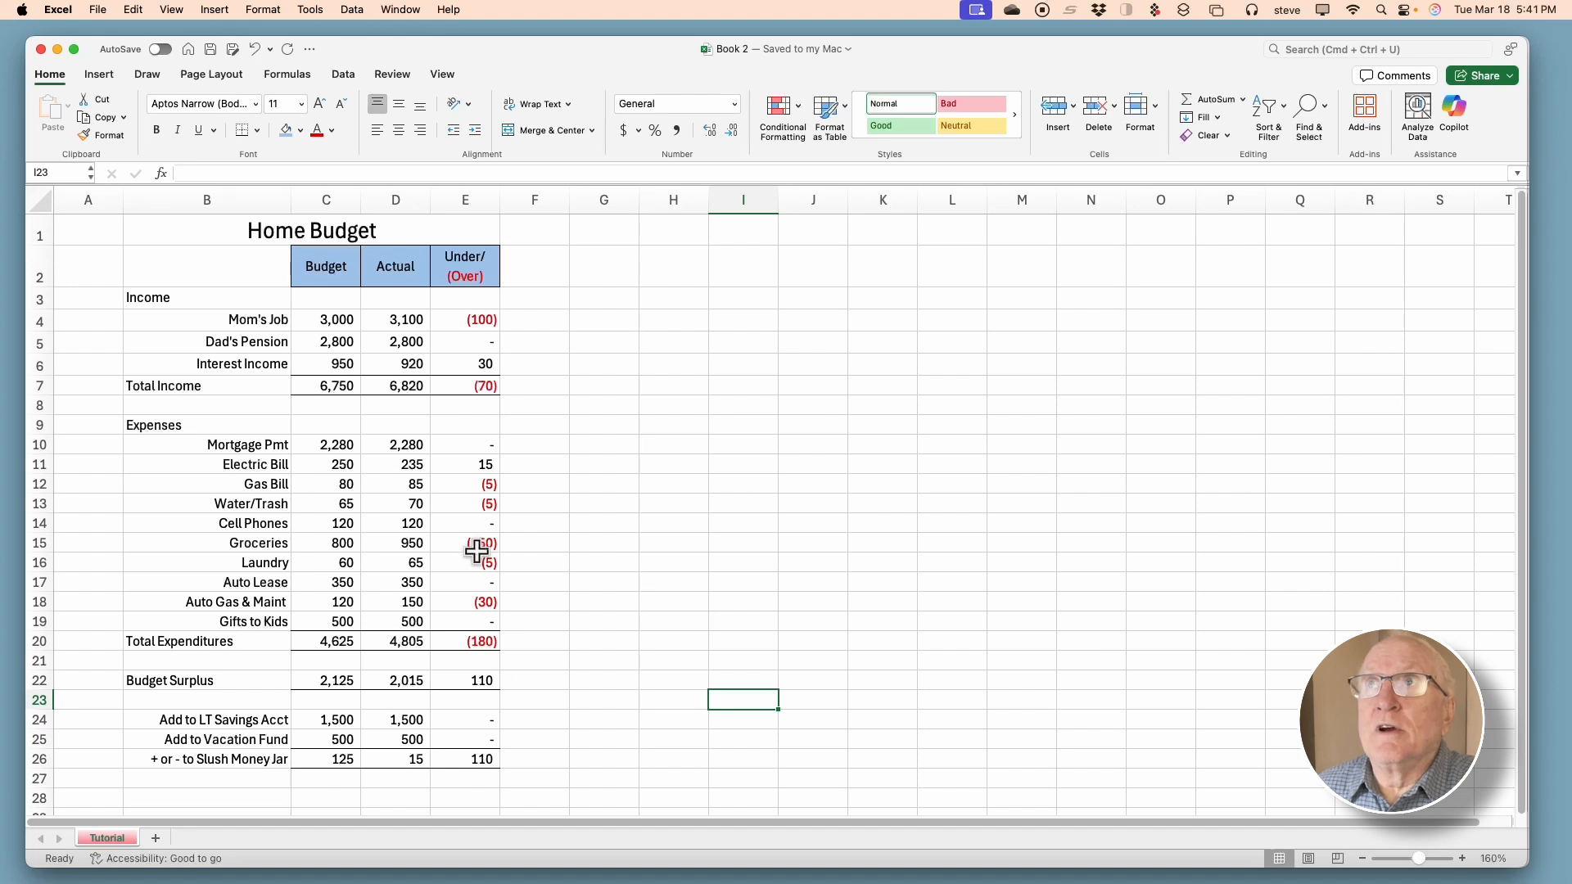
- Turn off the gridlines on the Home Budget worksheet
{"action": "left_click", "coordinate": [443, 75]}
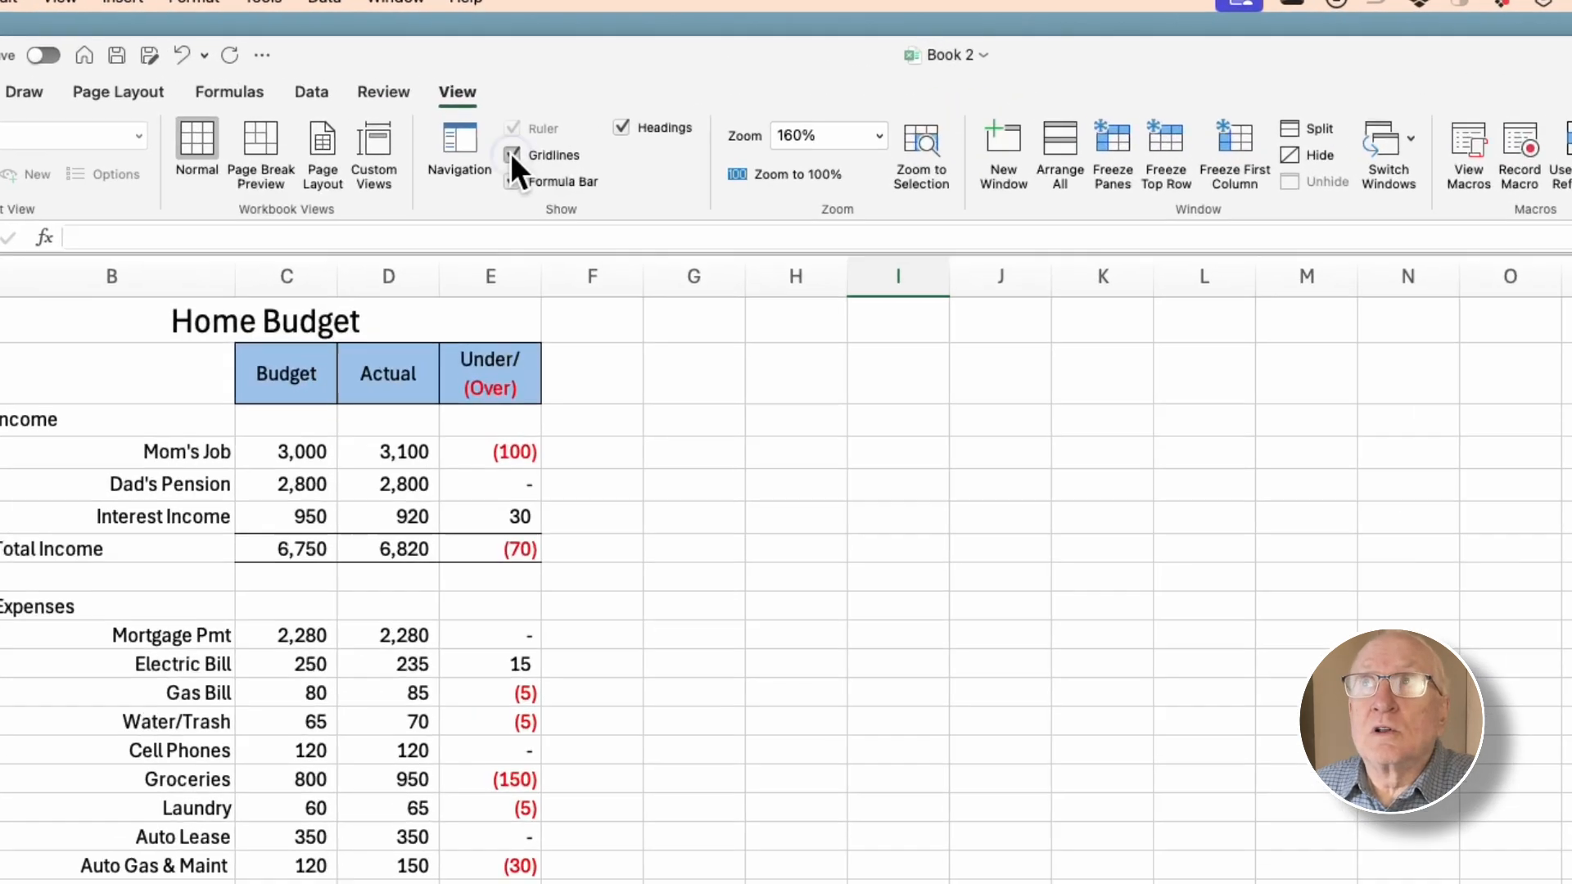
{"action": "left_click", "coordinate": [481, 117]}
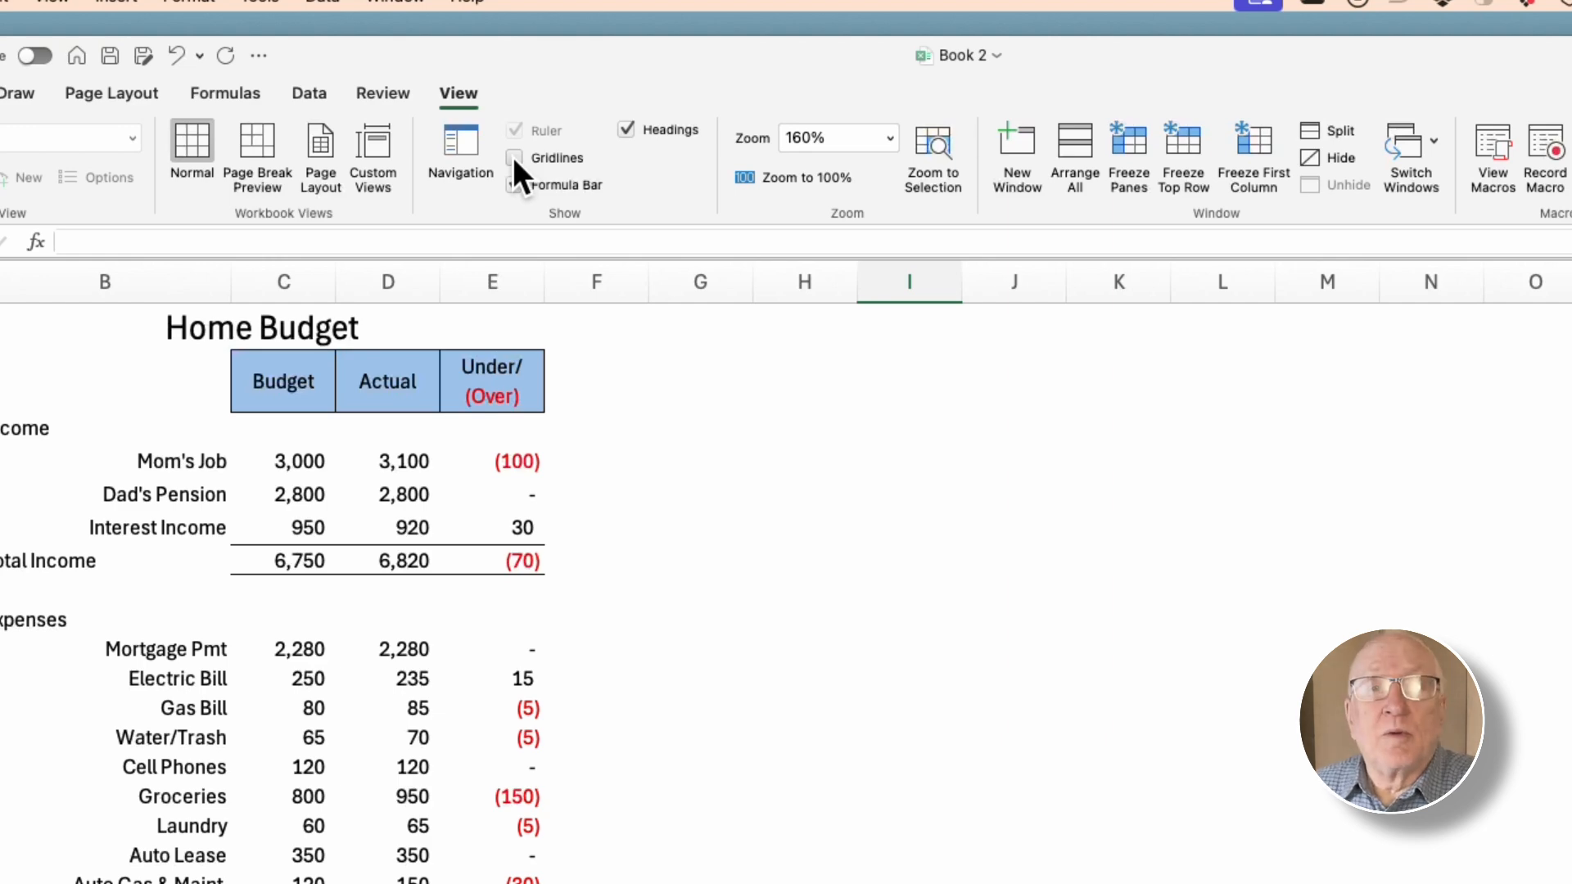
{"action": "left_click", "coordinate": [513, 156]}
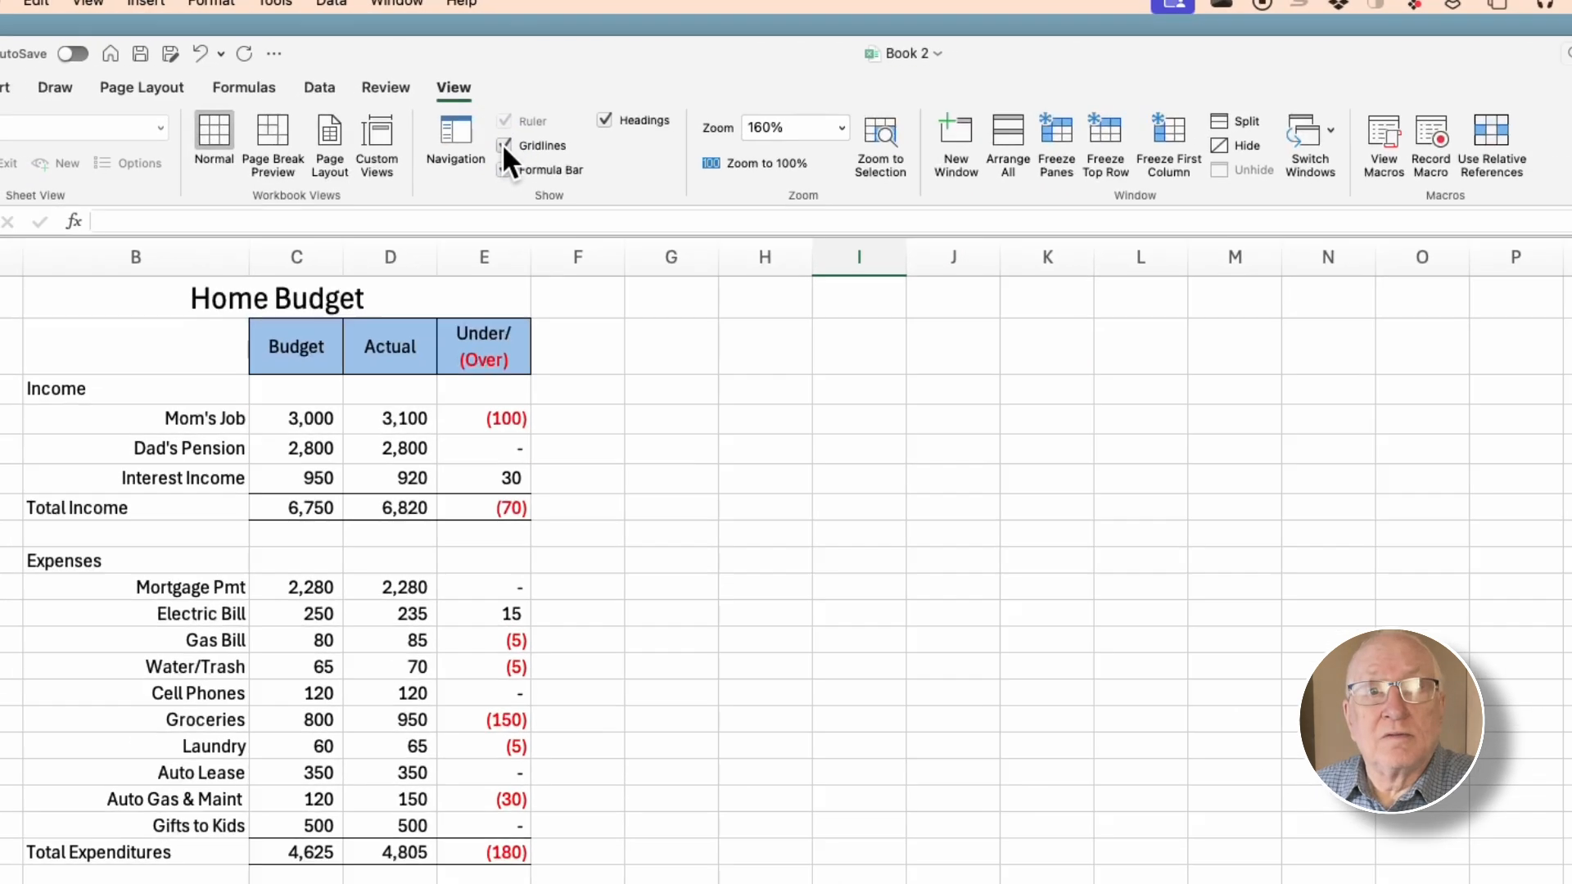
{"action": "left_click", "coordinate": [504, 146]}
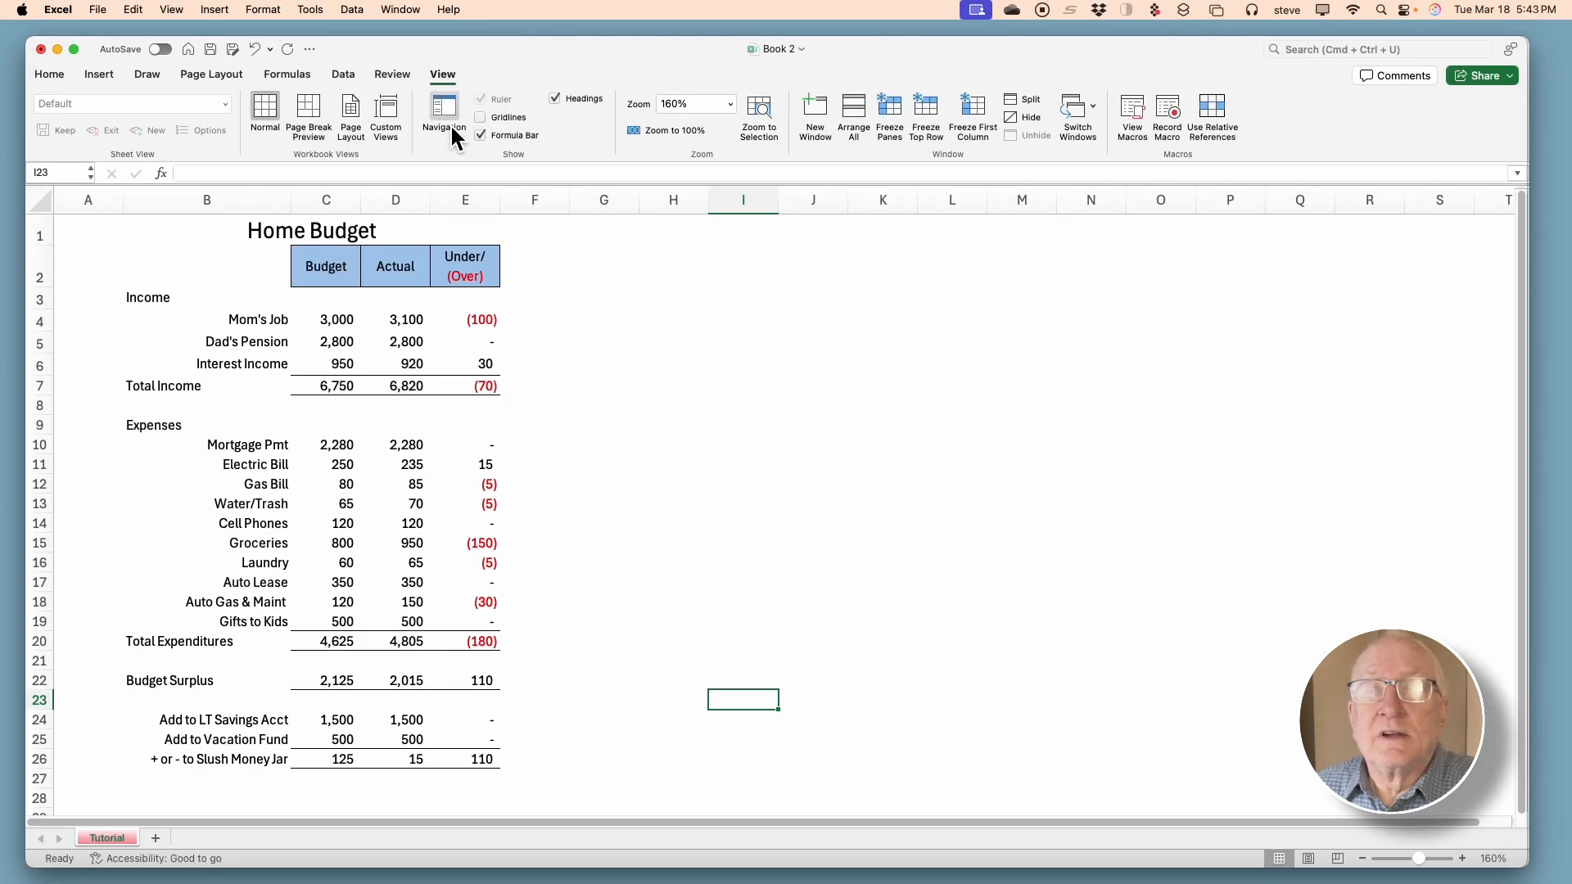
- Fill the Total Income row from B7 to E7 with a light blue theme color
{"action": "left_click", "coordinate": [50, 76]}
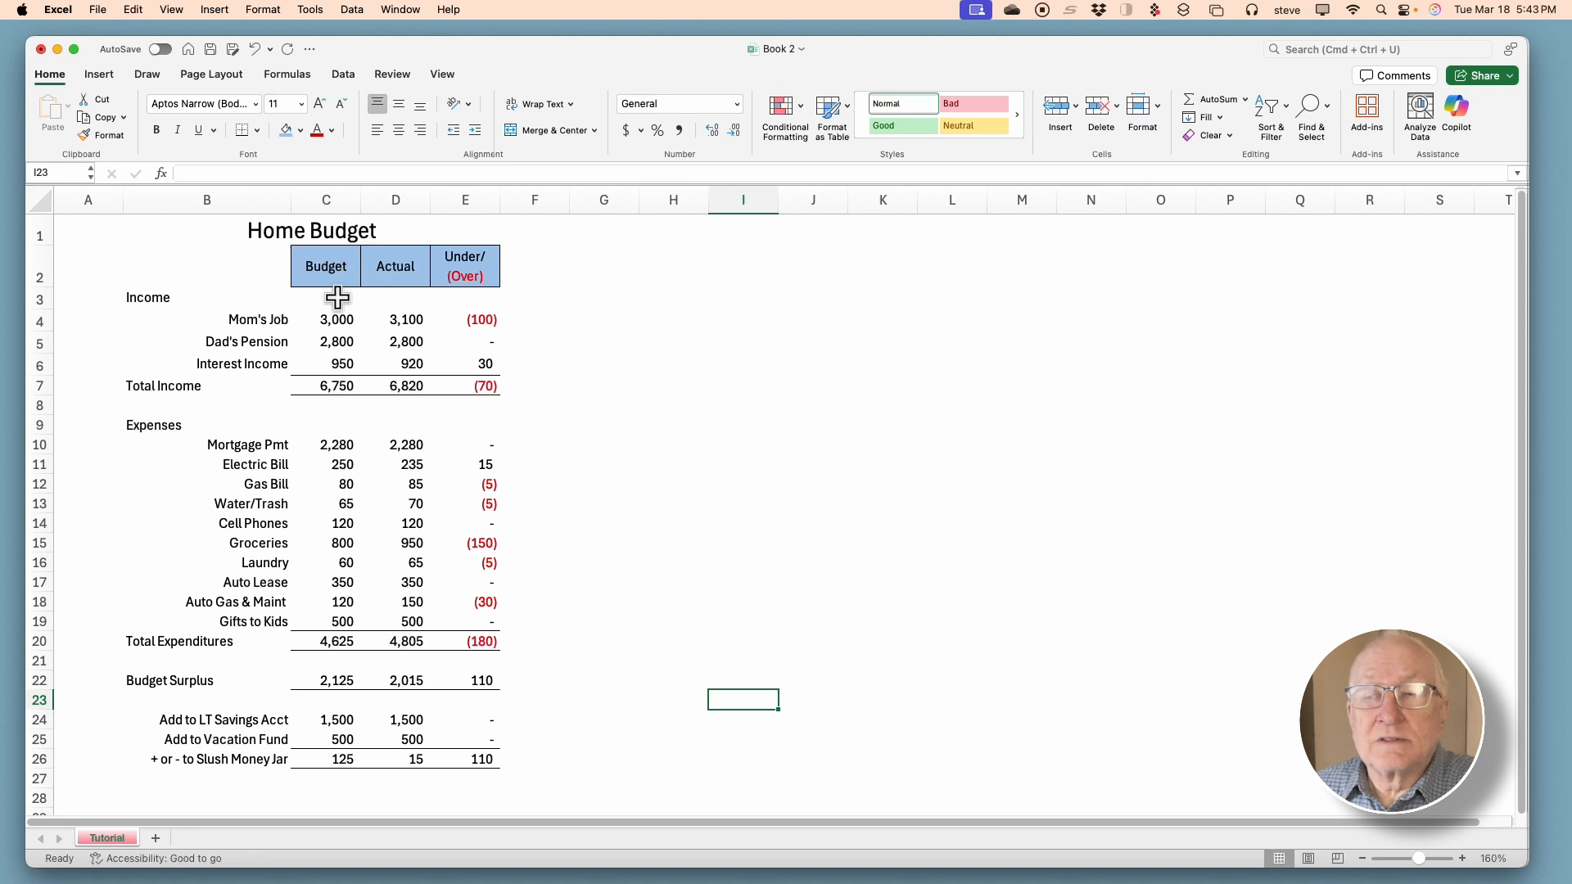
{"action": "left_click", "coordinate": [157, 391]}
{"action": "left_click_drag", "start_coordinate": [157, 391], "coordinate": [461, 388]}
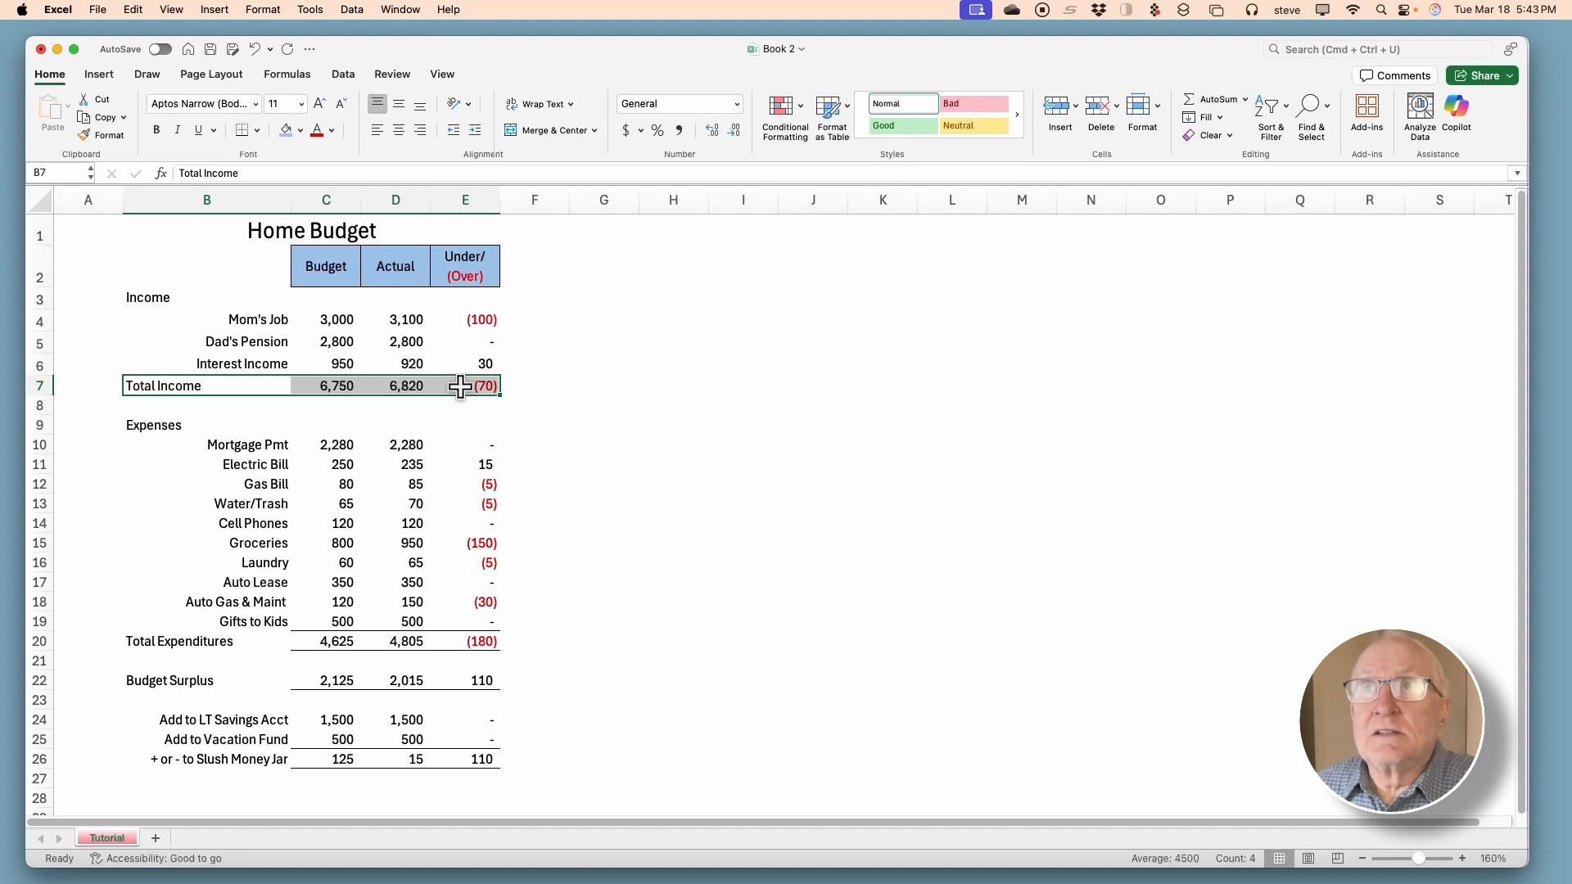
{"action": "left_click", "coordinate": [300, 130]}
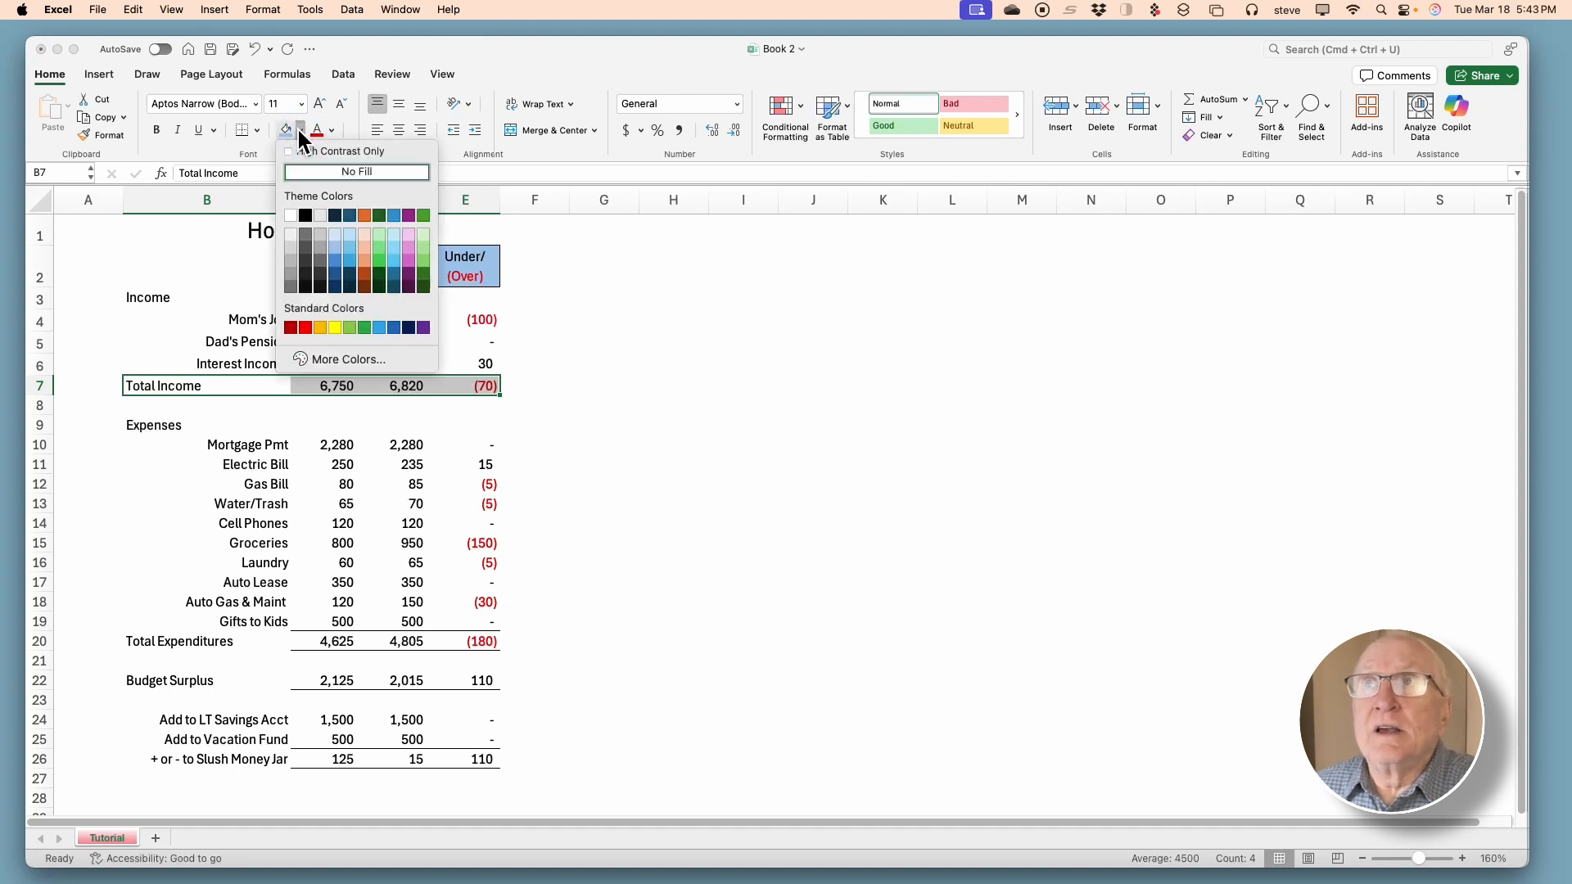
{"action": "left_click", "coordinate": [332, 231]}
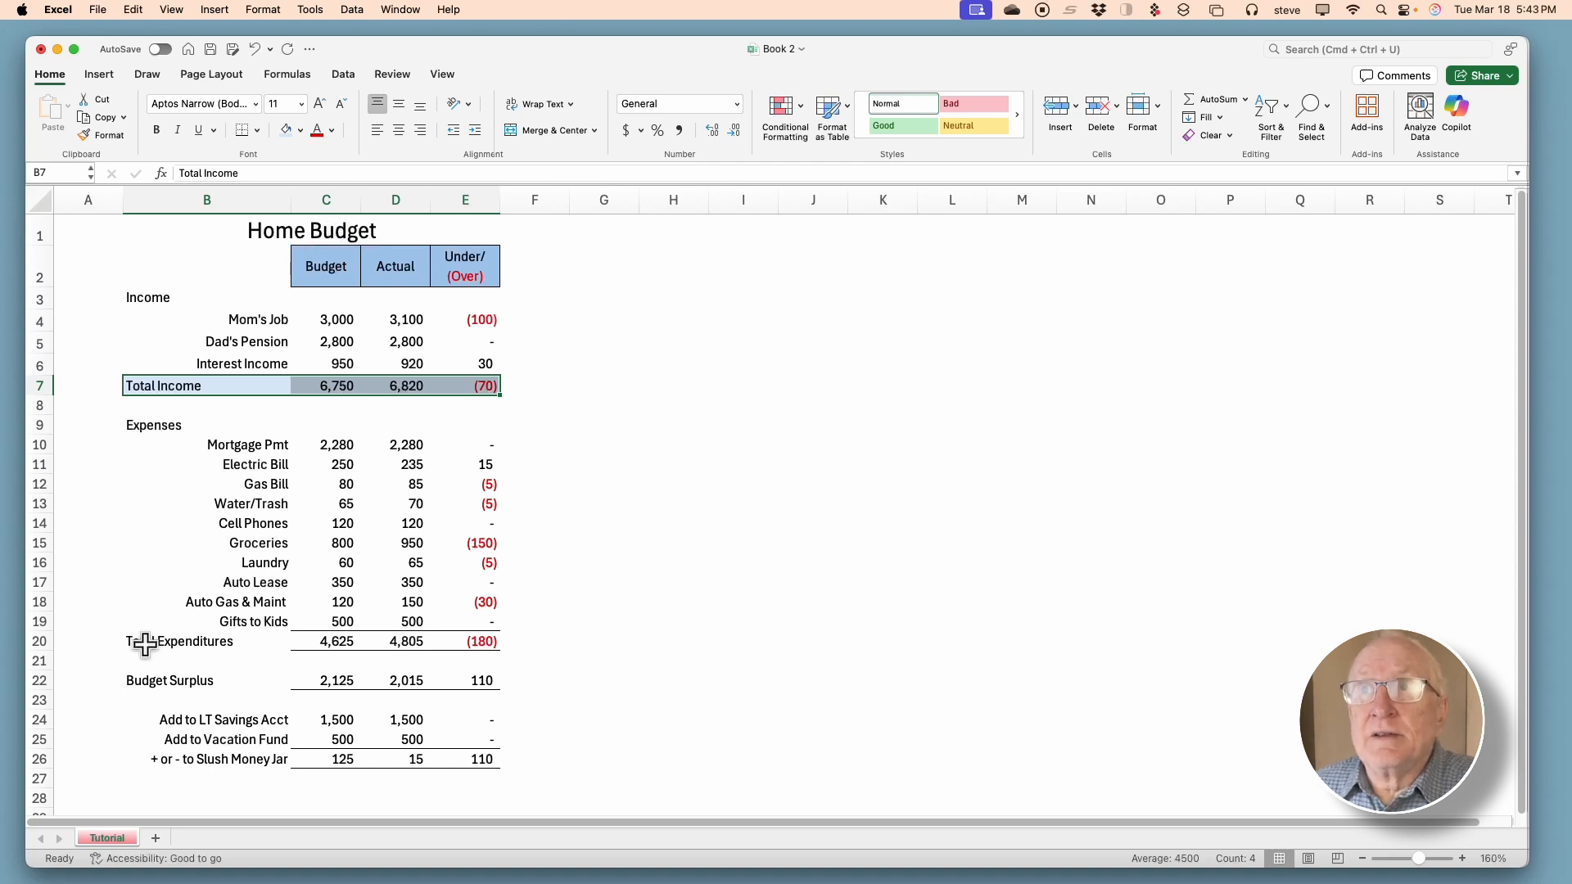
- Apply the same light blue fill to the Total Expenditures row, B20:E20, and the Slush Money Jar row, B26:E26
{"action": "left_click_drag", "start_coordinate": [145, 644], "coordinate": [466, 647]}
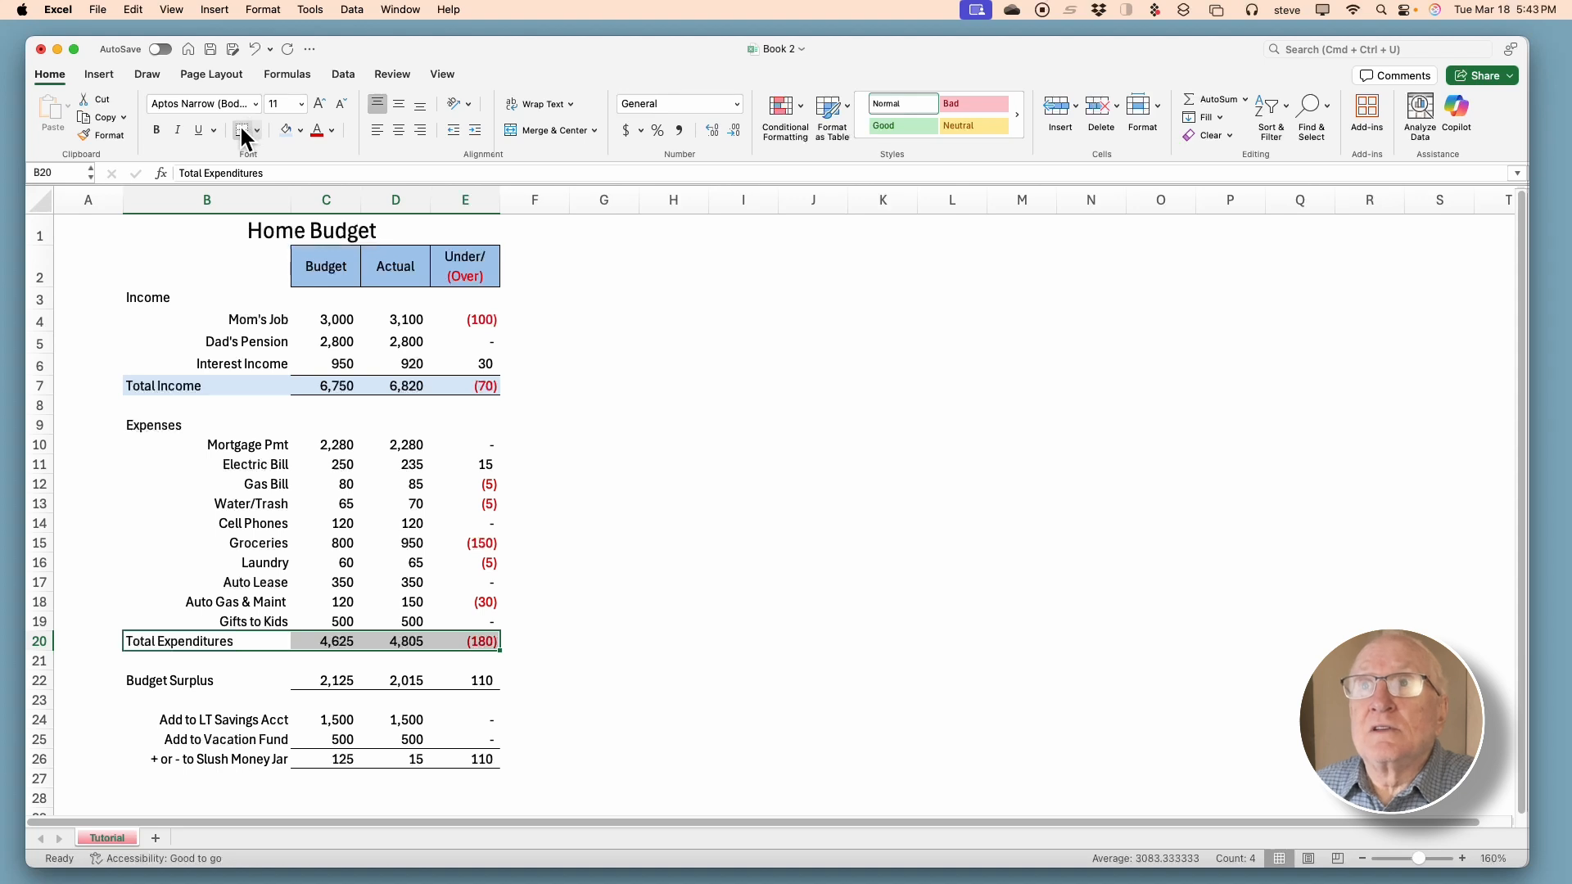
{"action": "left_click", "coordinate": [287, 128]}
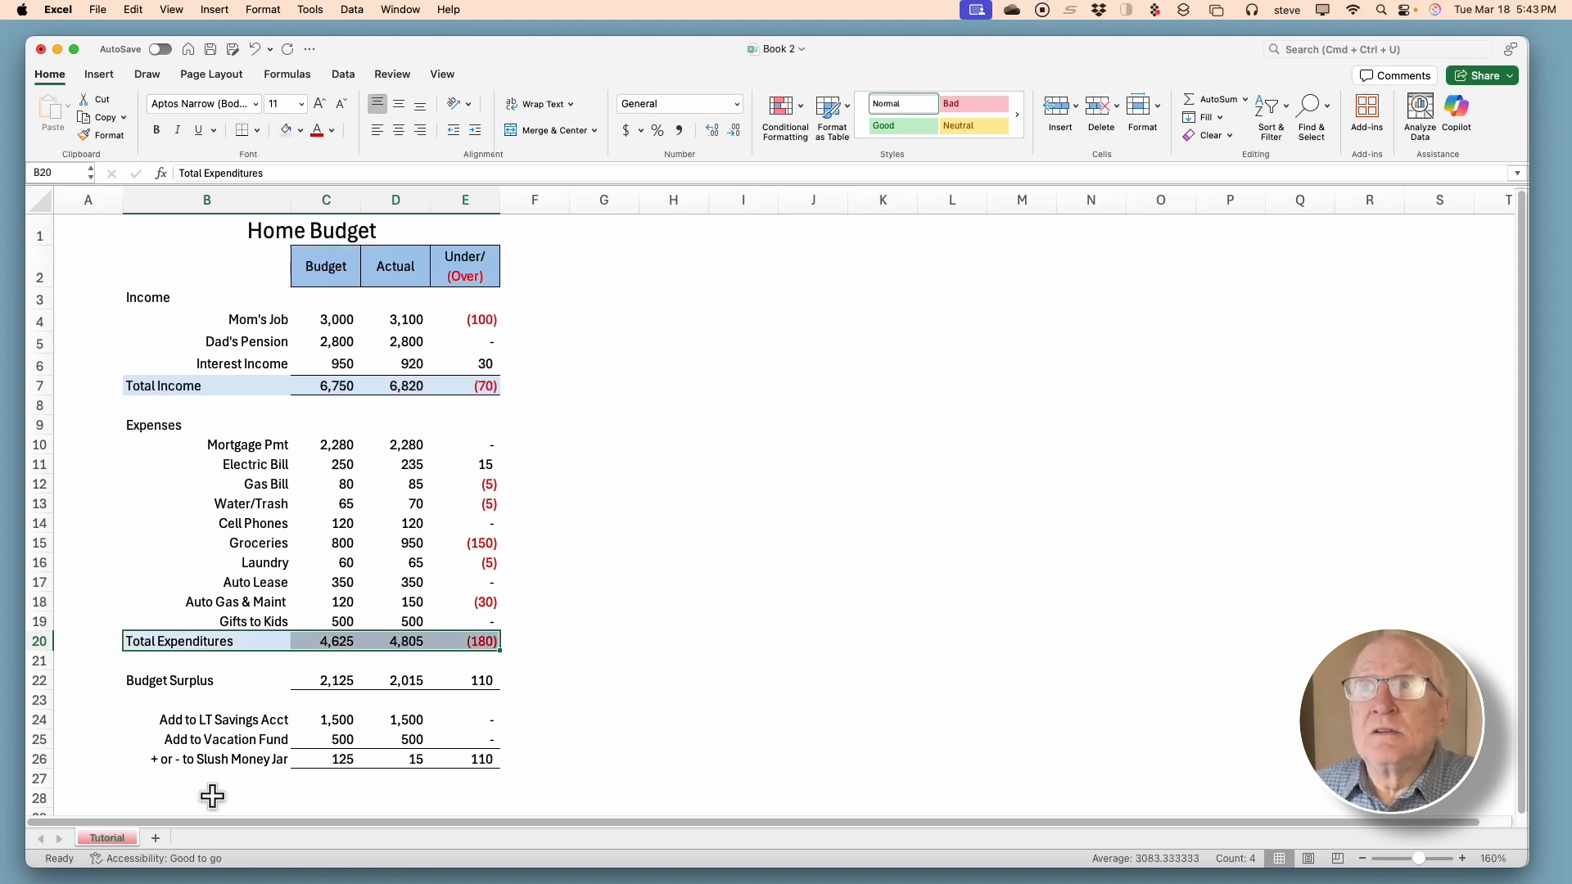
{"action": "left_click", "coordinate": [193, 758]}
{"action": "left_click_drag", "start_coordinate": [296, 762], "coordinate": [455, 760]}
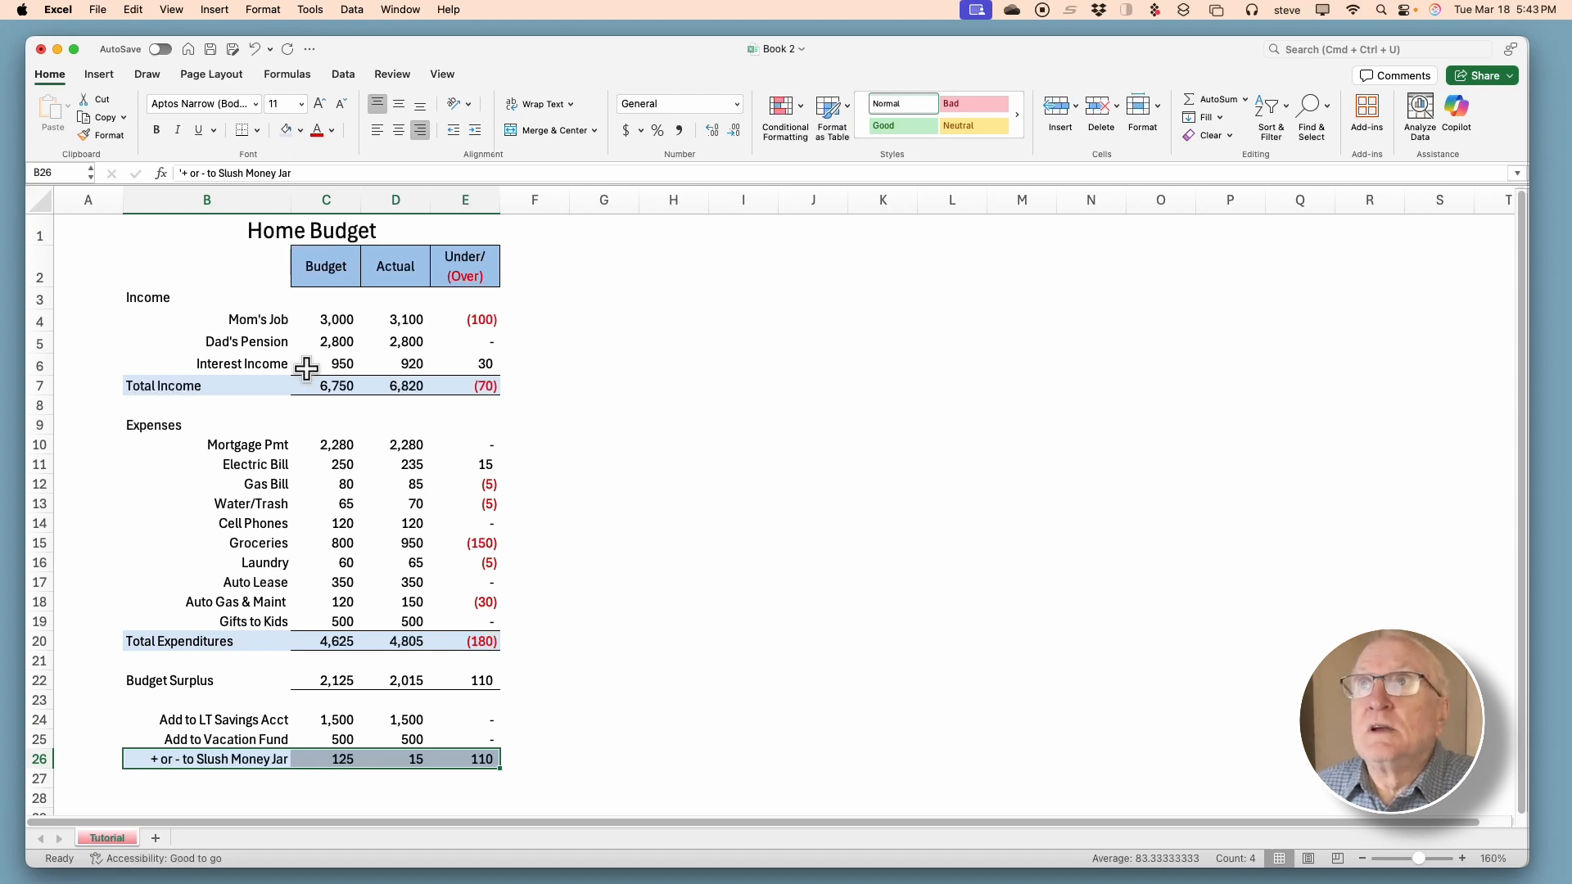
- Shade the Budget and Under/(Over) columns, C3:C26 and E3:E26, with the same light blue fill
{"action": "left_click_drag", "start_coordinate": [337, 298], "coordinate": [327, 755]}
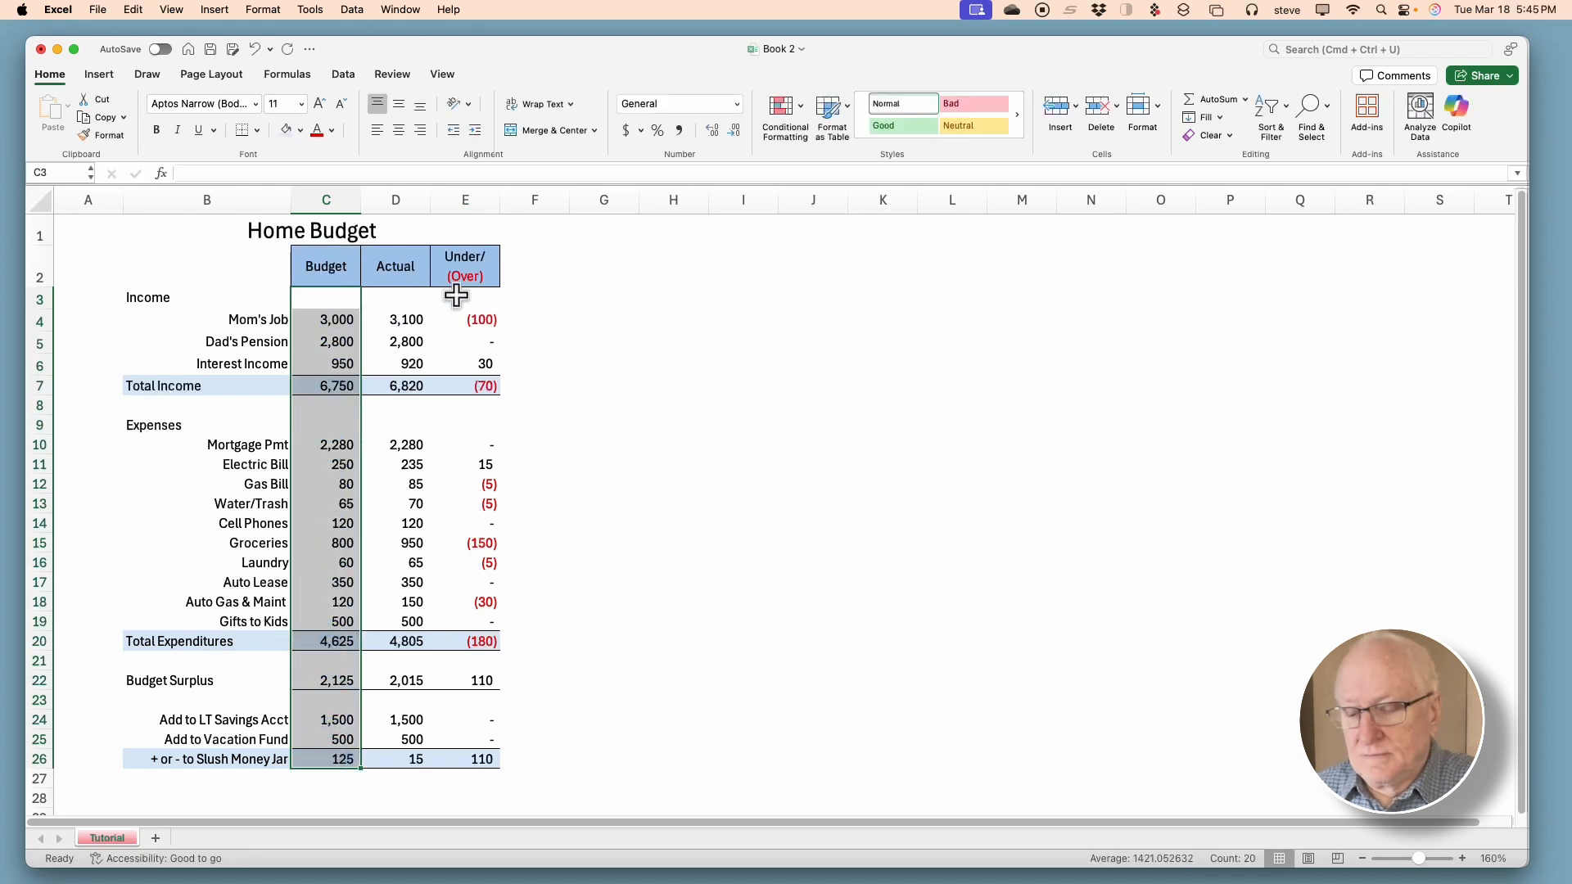
{"action": "key", "text": "super"}
{"action": "left_click_drag", "start_coordinate": [465, 296], "coordinate": [470, 757]}
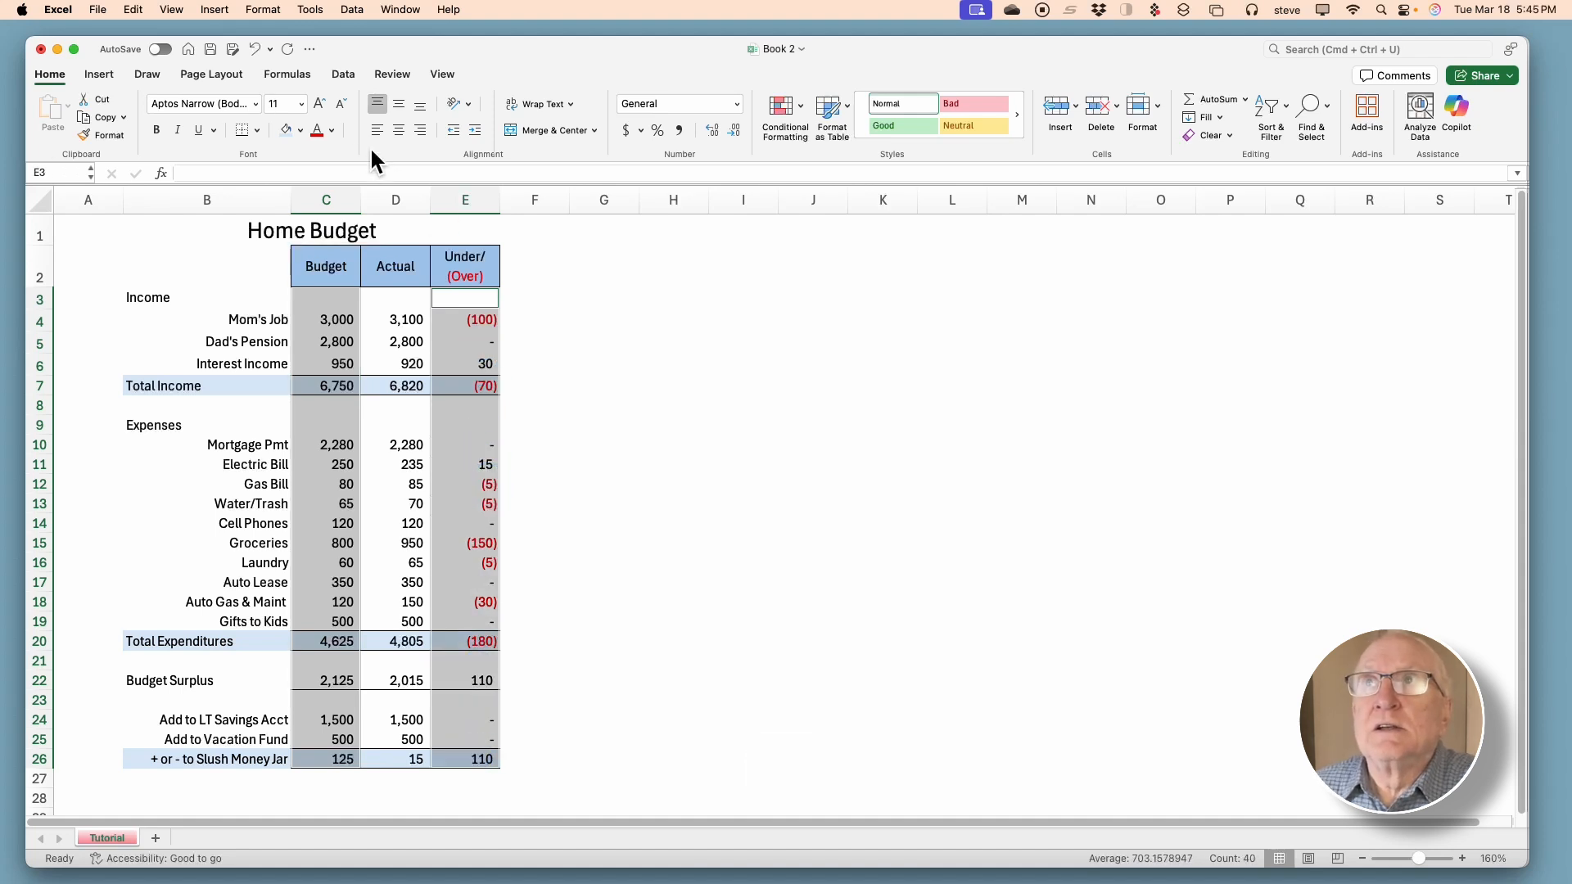
{"action": "left_click", "coordinate": [285, 131]}
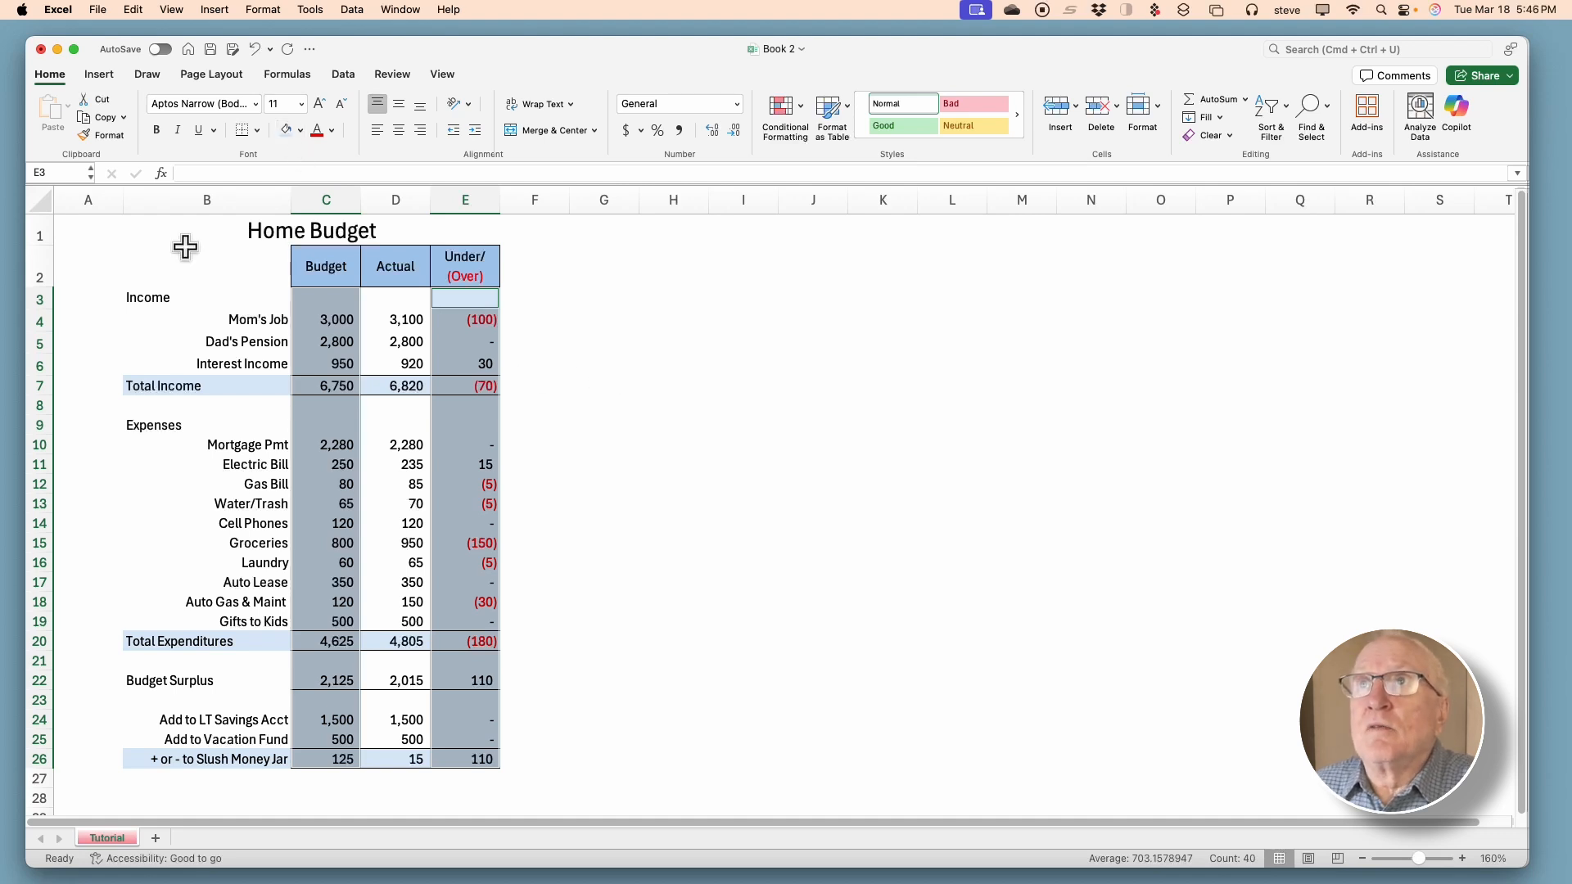
{"action": "left_click", "coordinate": [102, 230]}
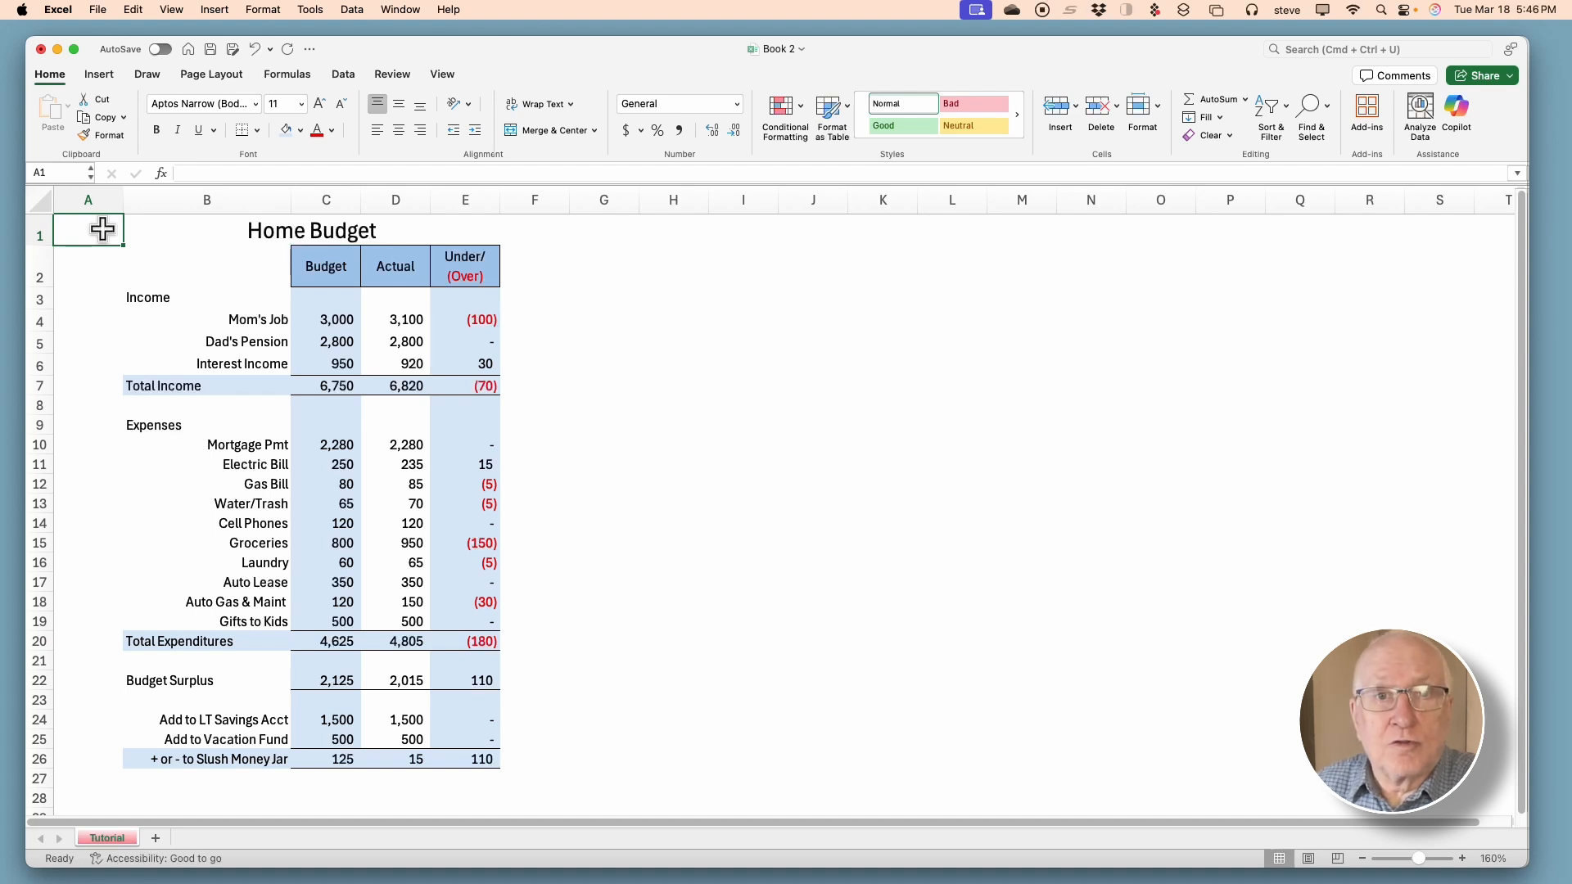
- Check how the shaded budget looks in the print preview, without printing it
{"action": "key", "text": "super+p"}
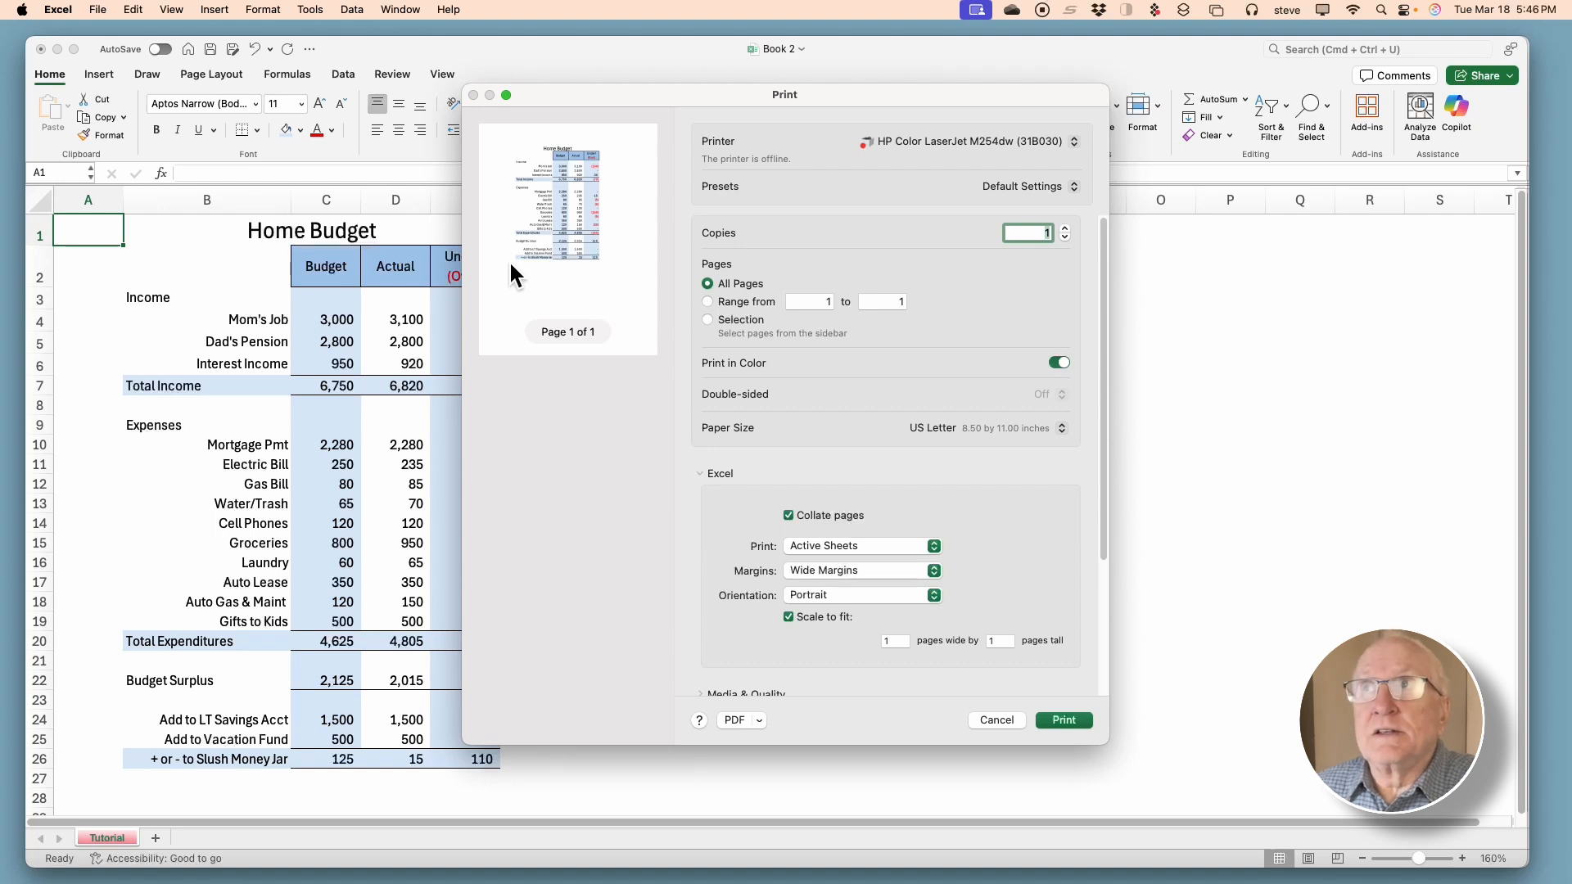
{"action": "key", "text": "Escape"}
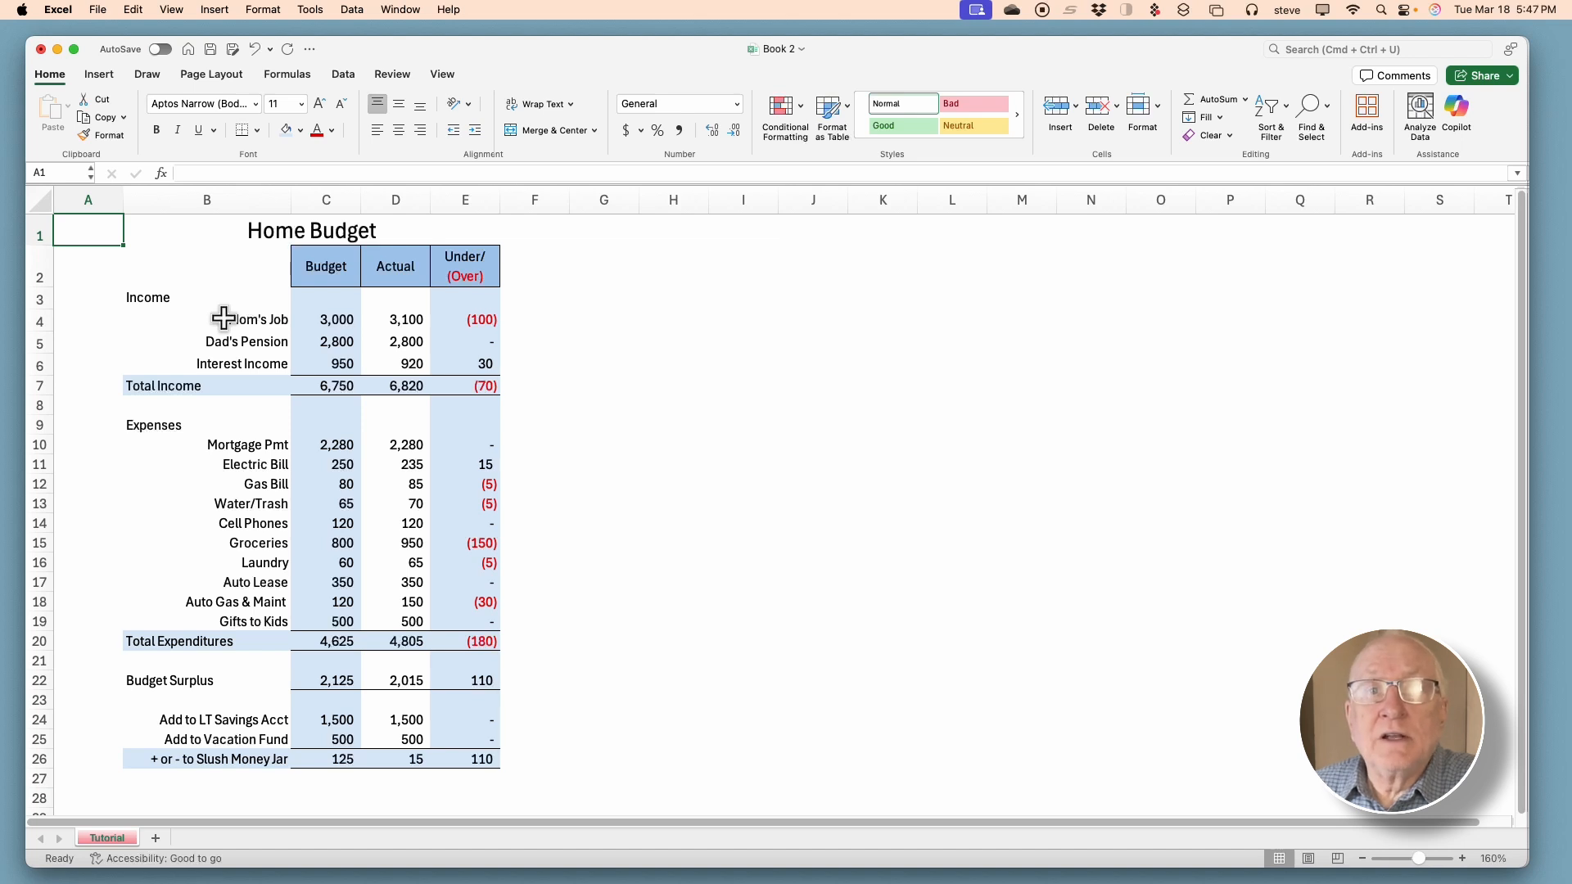
- Insert a basic 2-D pie chart of the budgeted income sources from the range B4:C6
{"action": "left_click", "coordinate": [223, 320]}
{"action": "left_click_drag", "start_coordinate": [222, 320], "coordinate": [312, 373]}
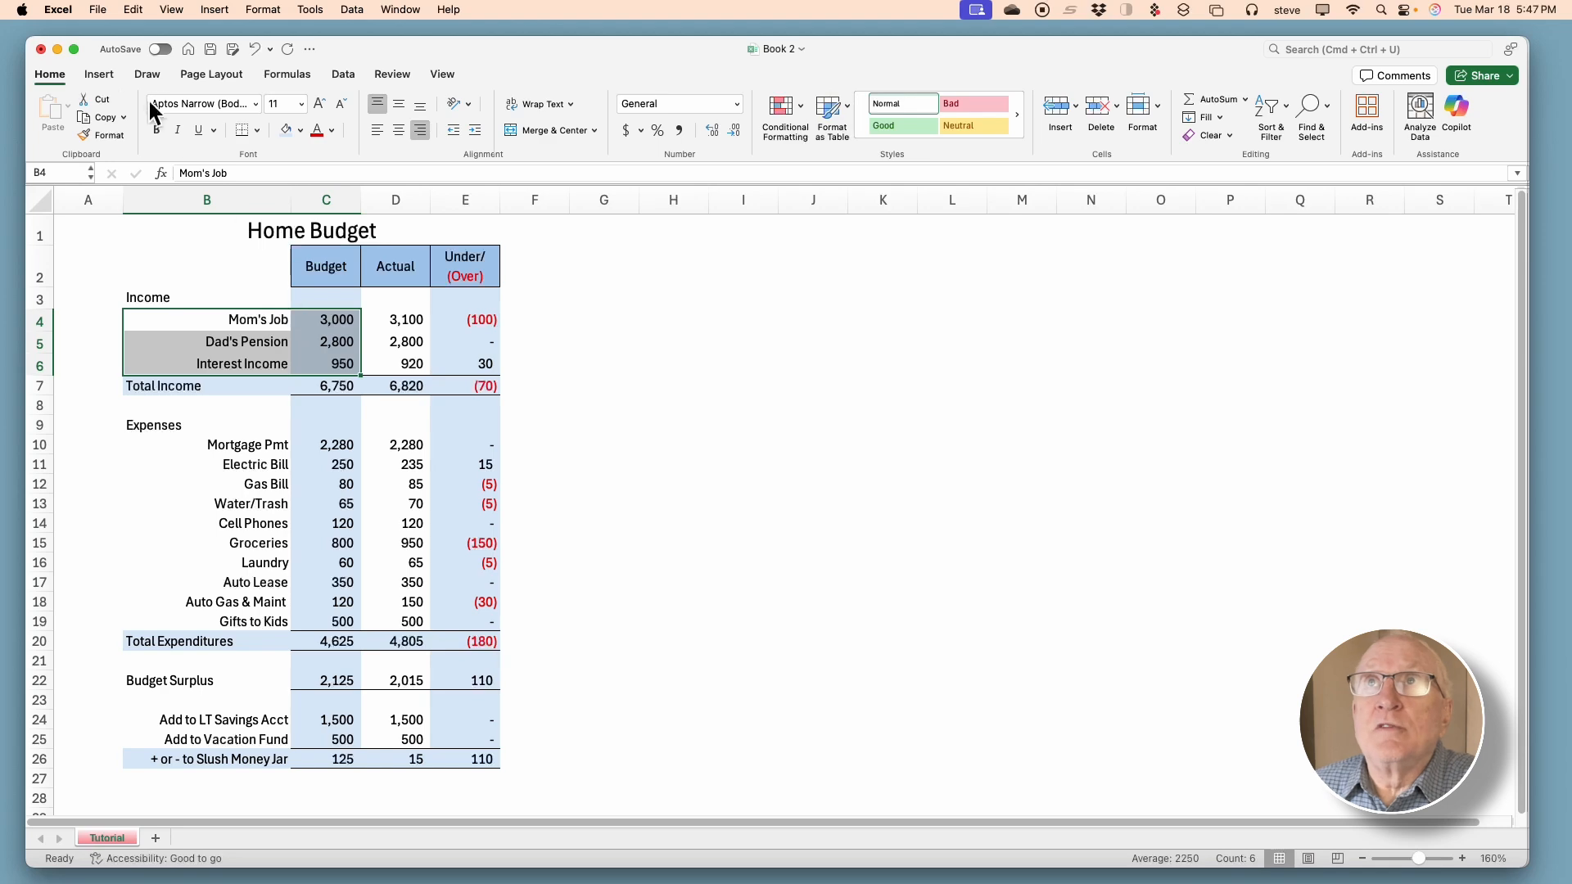
{"action": "left_click", "coordinate": [97, 74]}
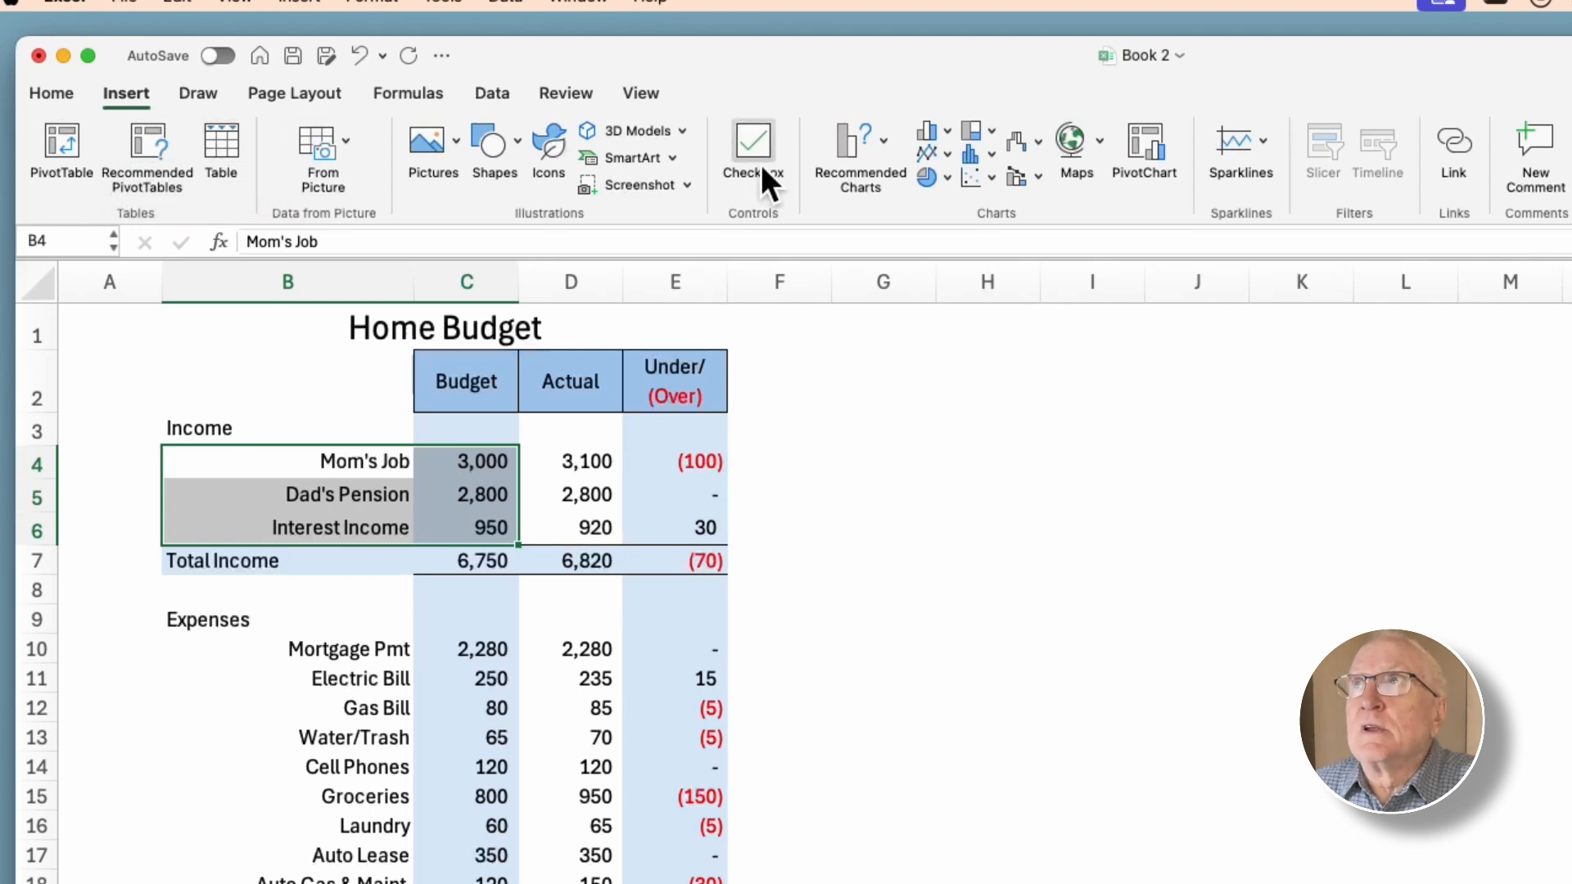
{"action": "left_click", "coordinate": [947, 178]}
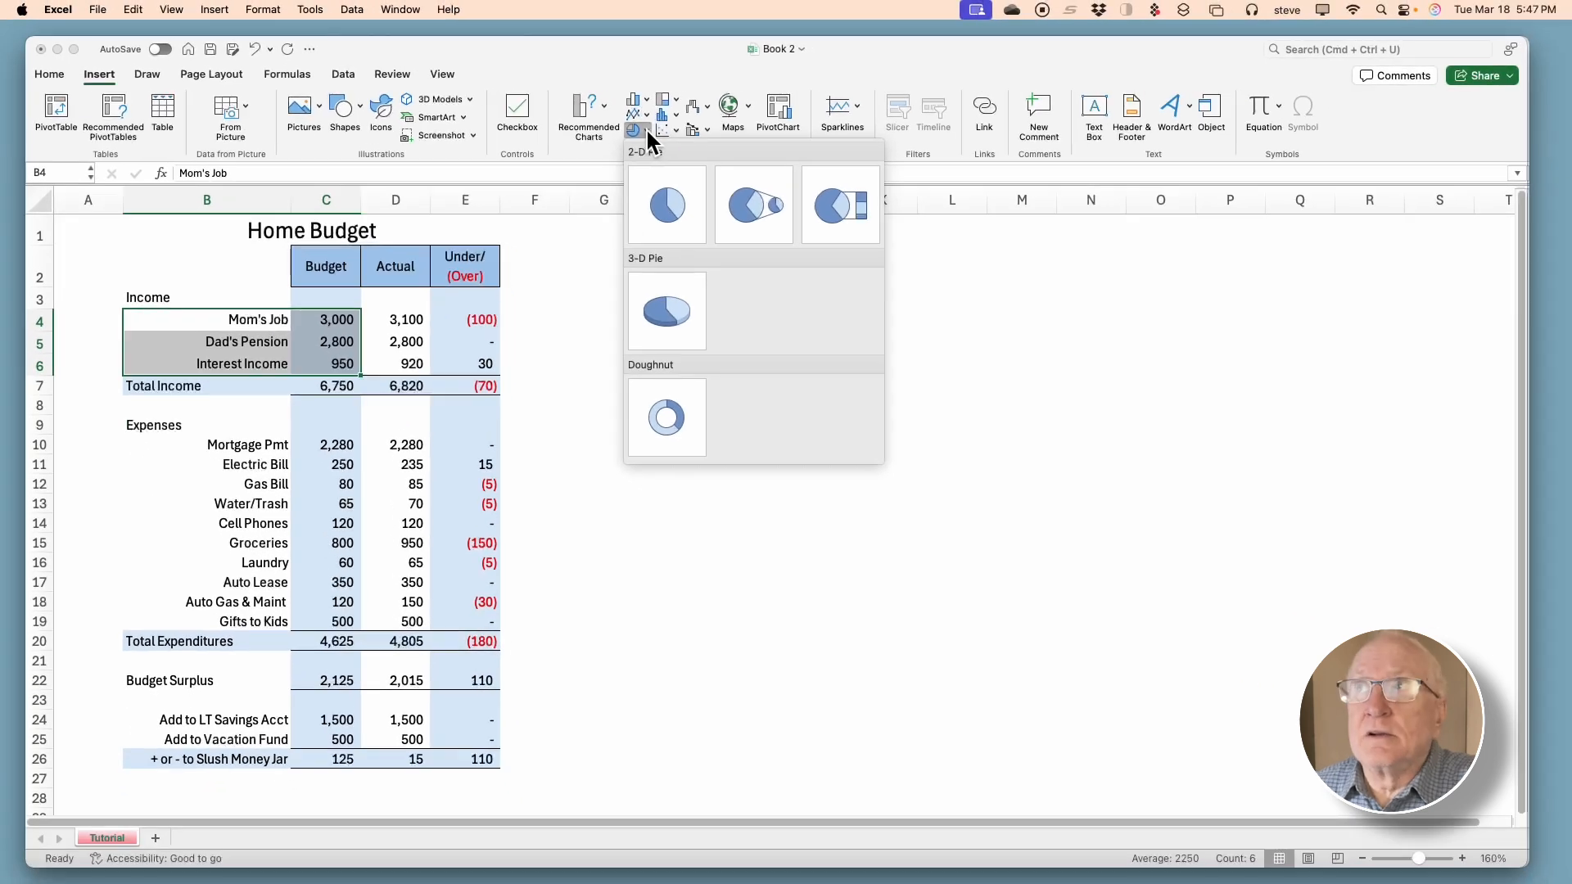
{"action": "left_click", "coordinate": [665, 215]}
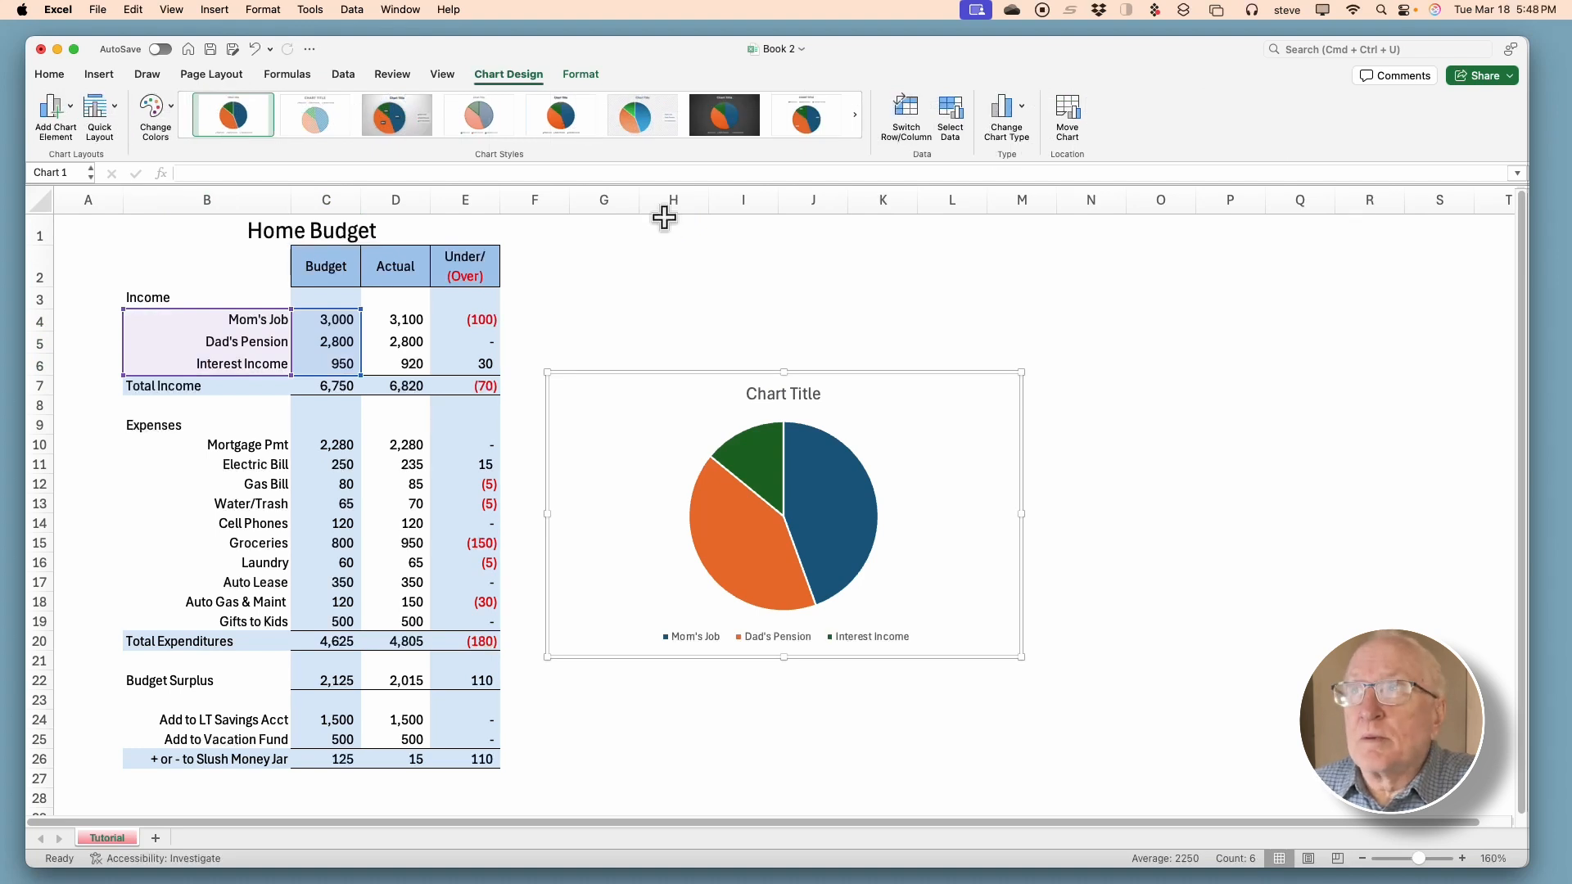
- Move the pie chart up beside the budget table and shrink it to span about columns F to J, rows 1 to 9
{"action": "left_click_drag", "start_coordinate": [583, 402], "coordinate": [557, 272]}
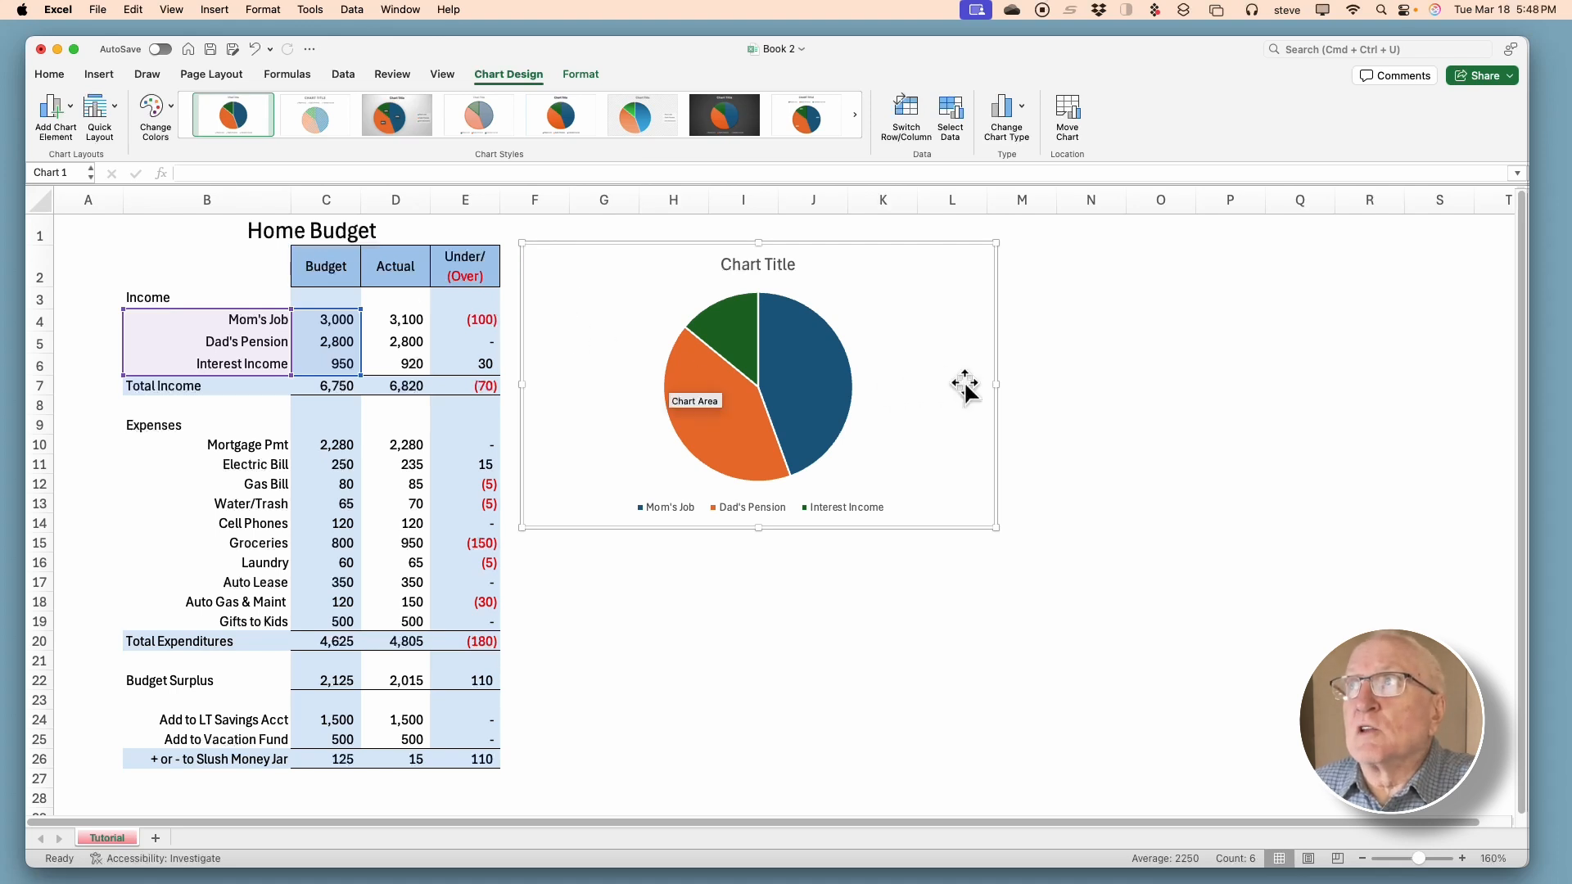
{"action": "left_click_drag", "start_coordinate": [997, 385], "coordinate": [871, 400]}
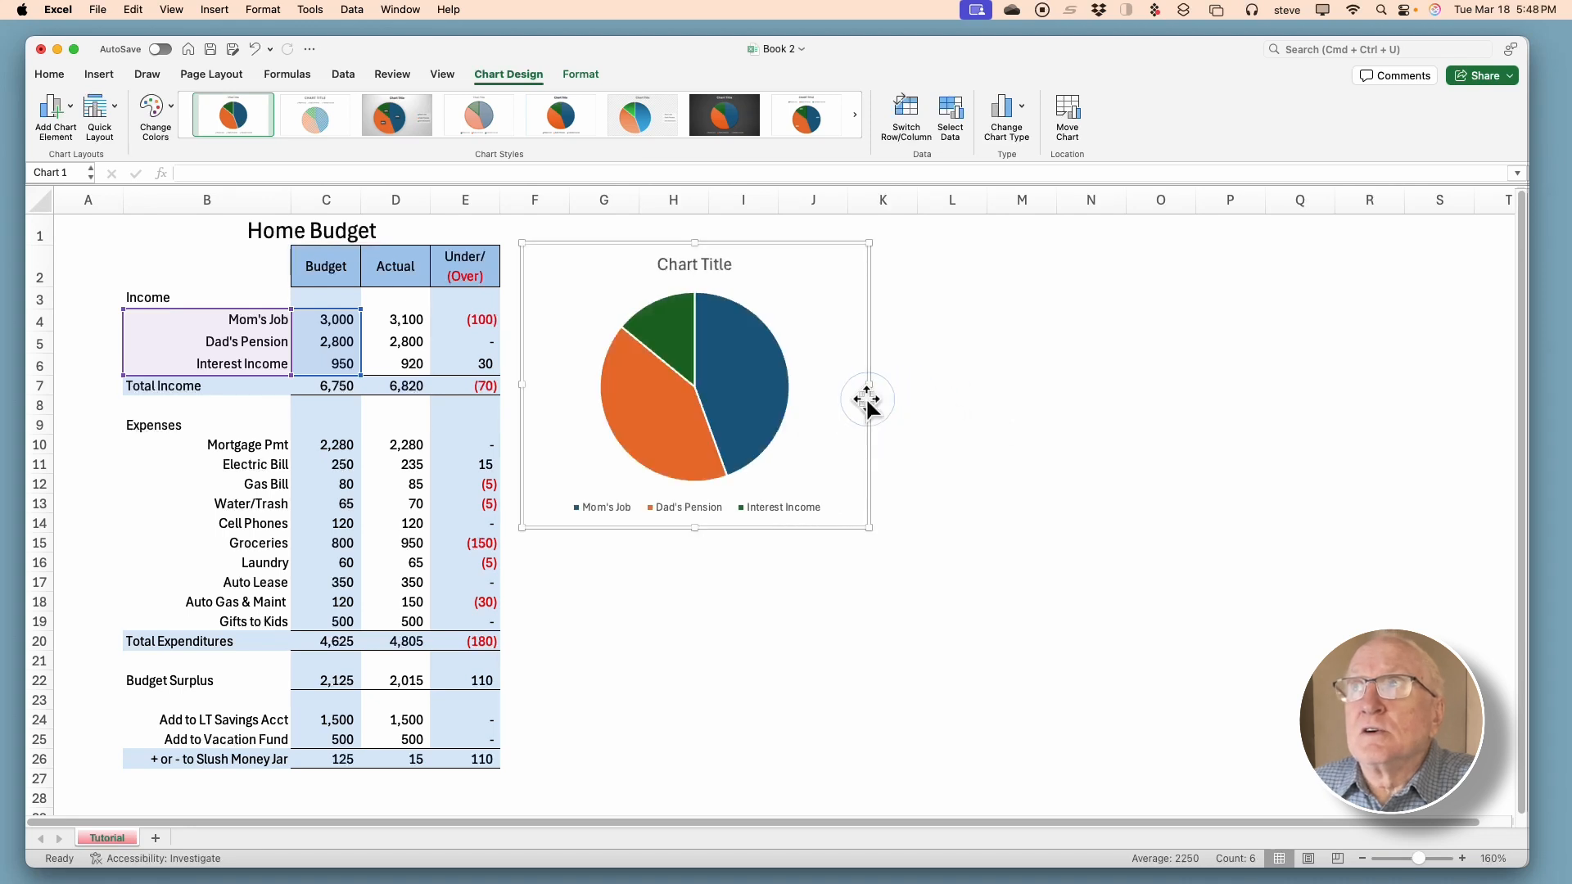
{"action": "left_click_drag", "start_coordinate": [695, 532], "coordinate": [695, 428]}
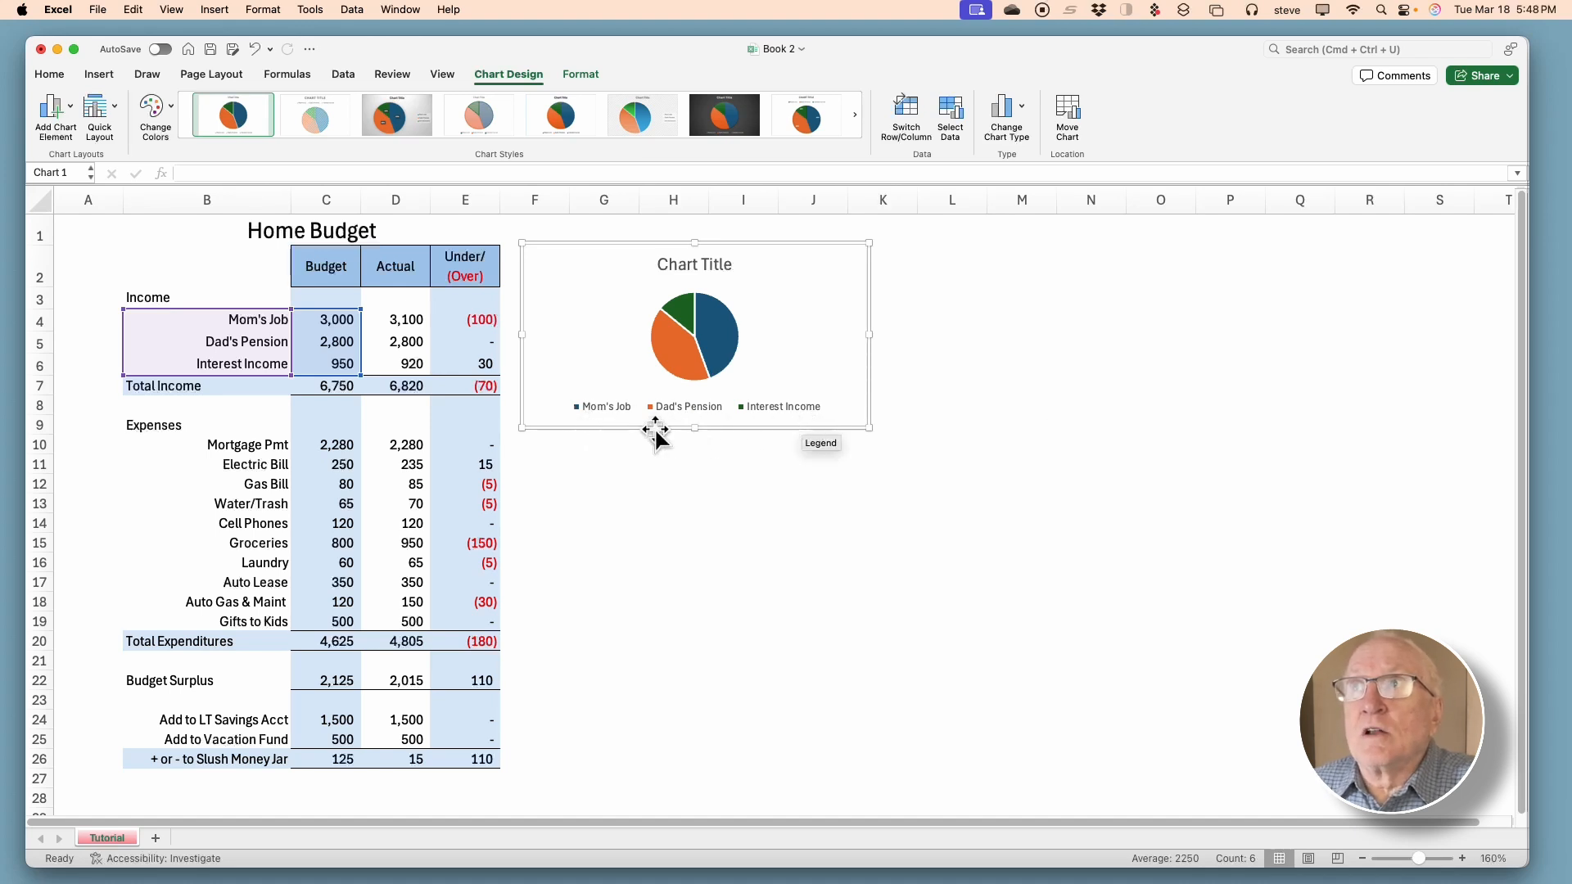
- Recolor the pie chart with the third Colorful palette and apply the third chart style, with gray gradient background and percentage labels
{"action": "left_click", "coordinate": [168, 101]}
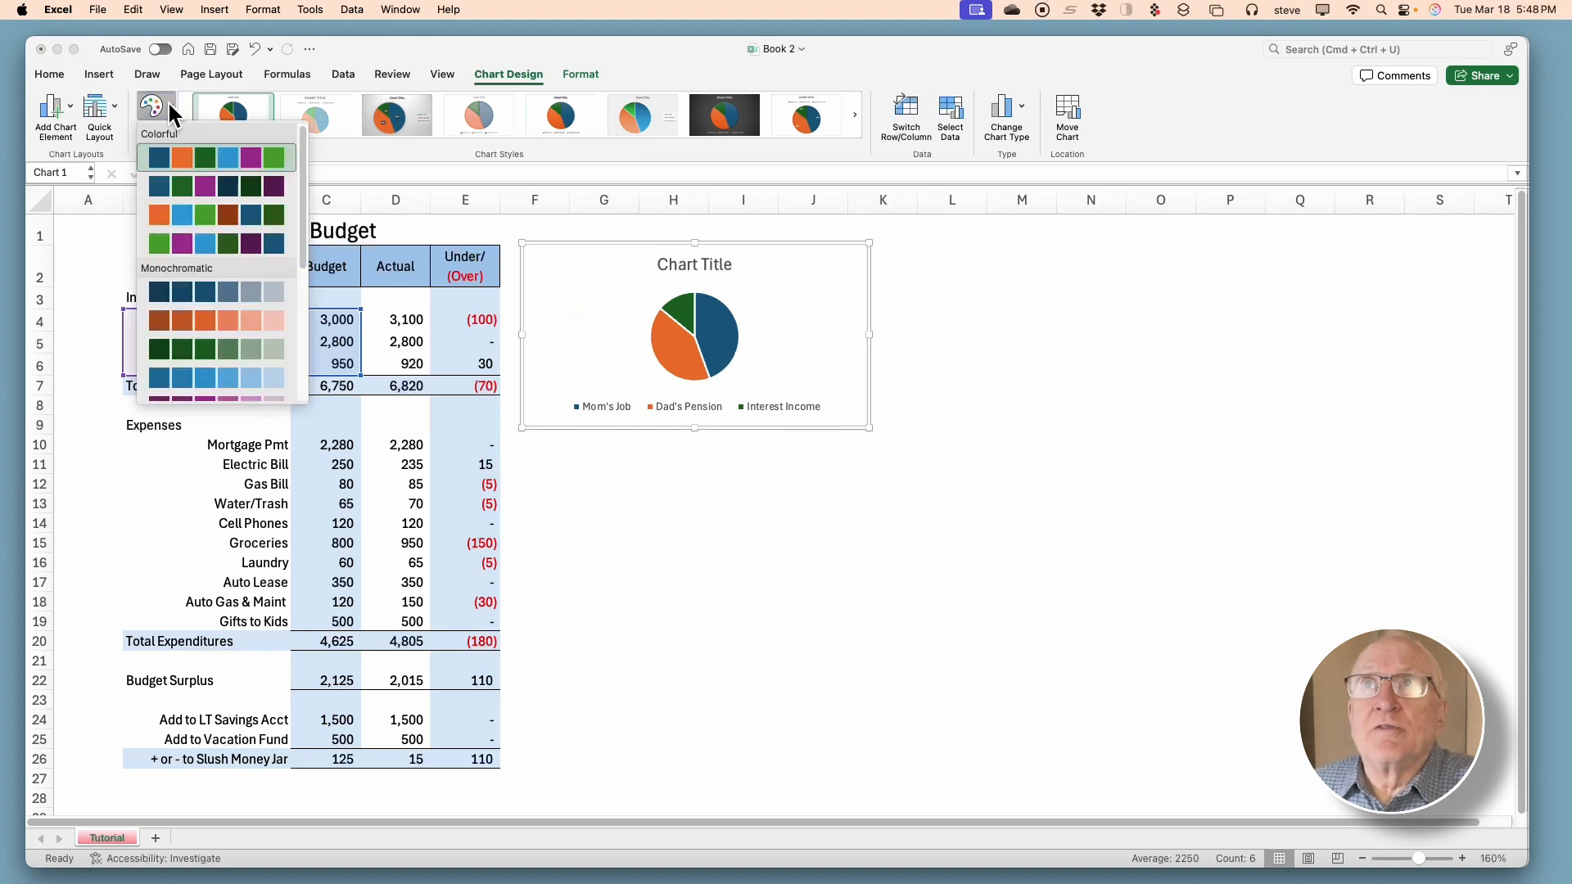
{"action": "left_click", "coordinate": [174, 185]}
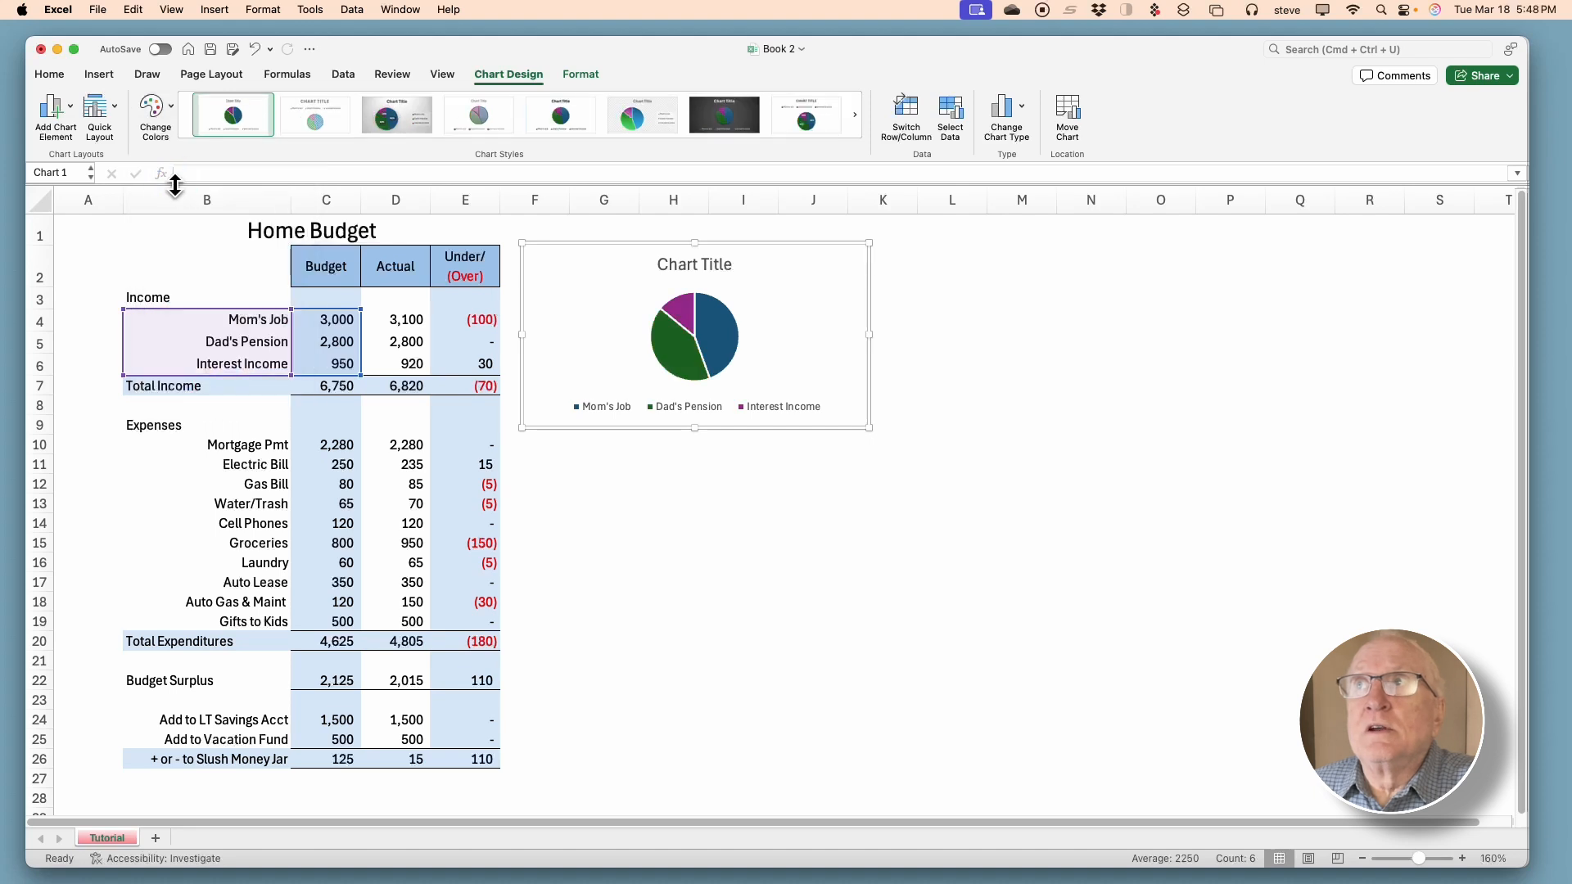
{"action": "left_click", "coordinate": [168, 106]}
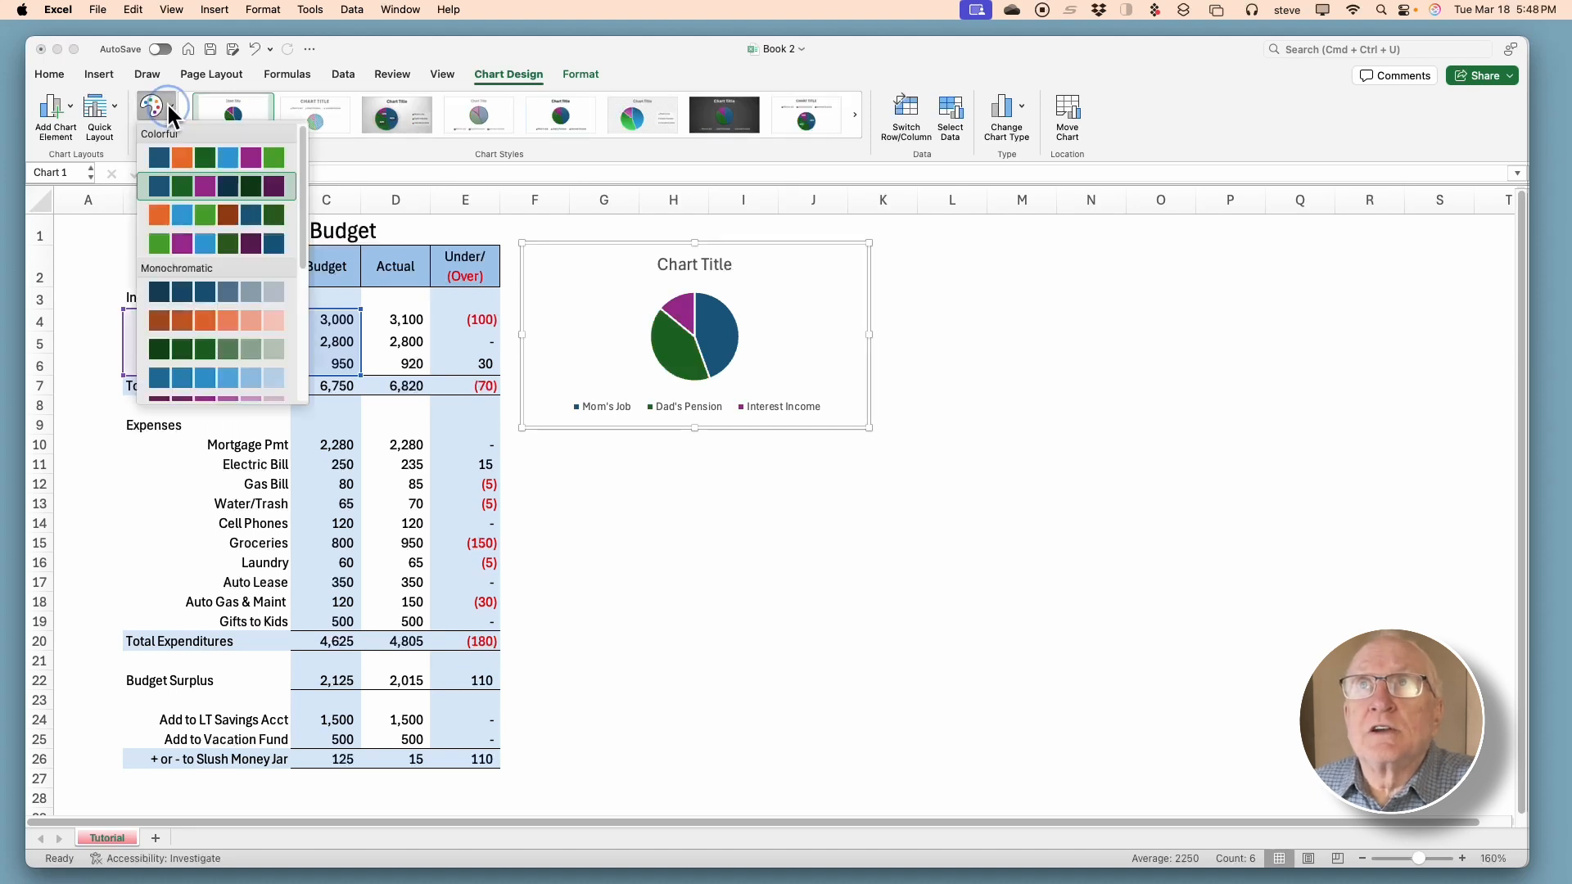
{"action": "left_click", "coordinate": [156, 216]}
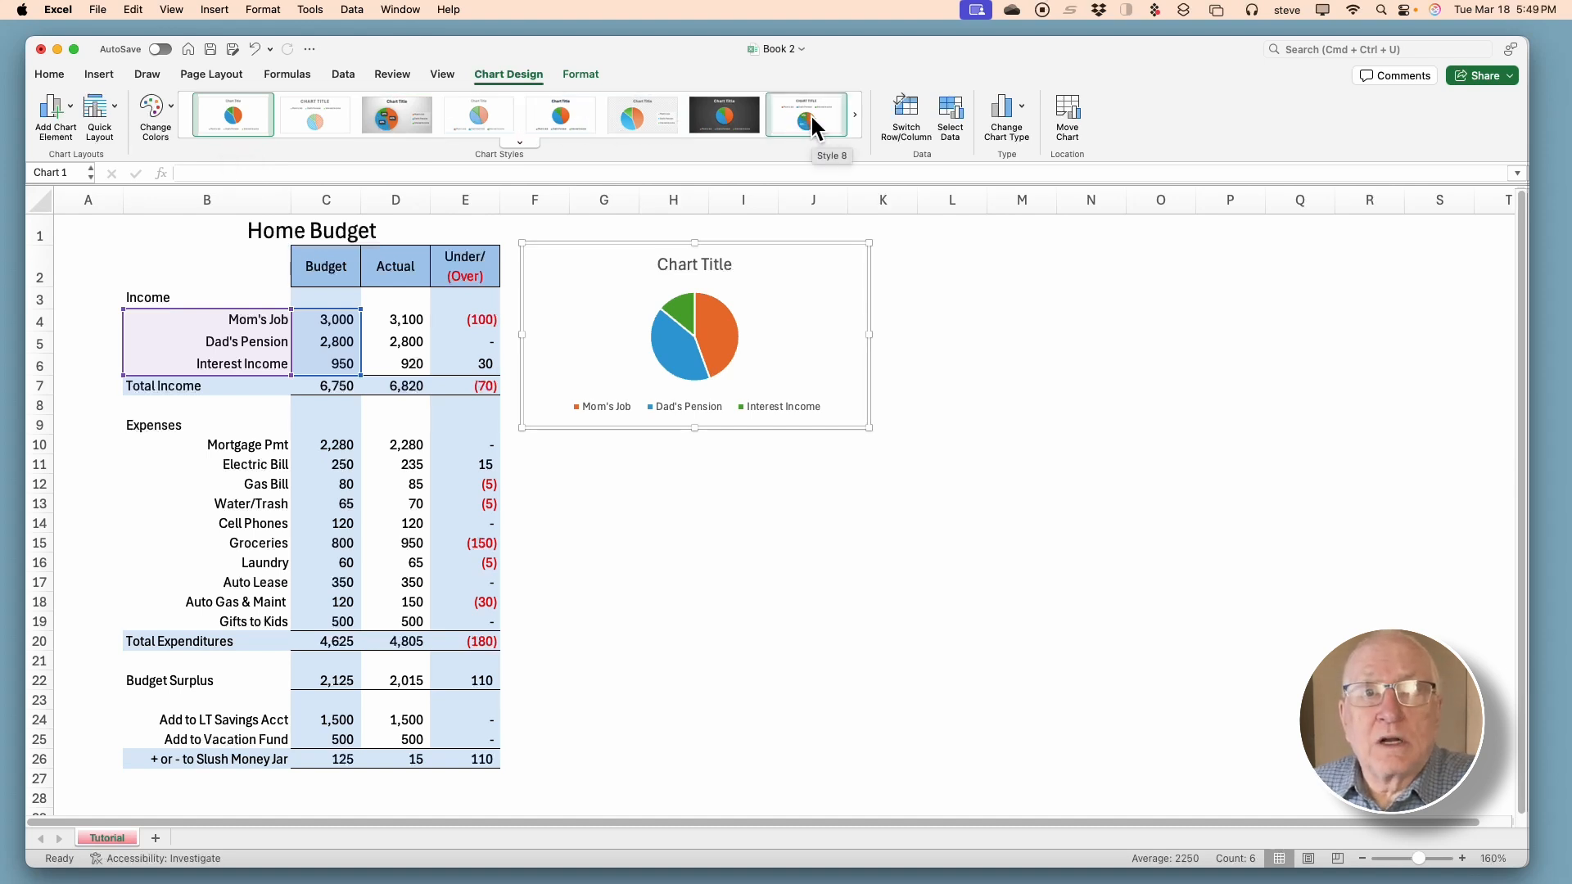
{"action": "left_click", "coordinate": [397, 121]}
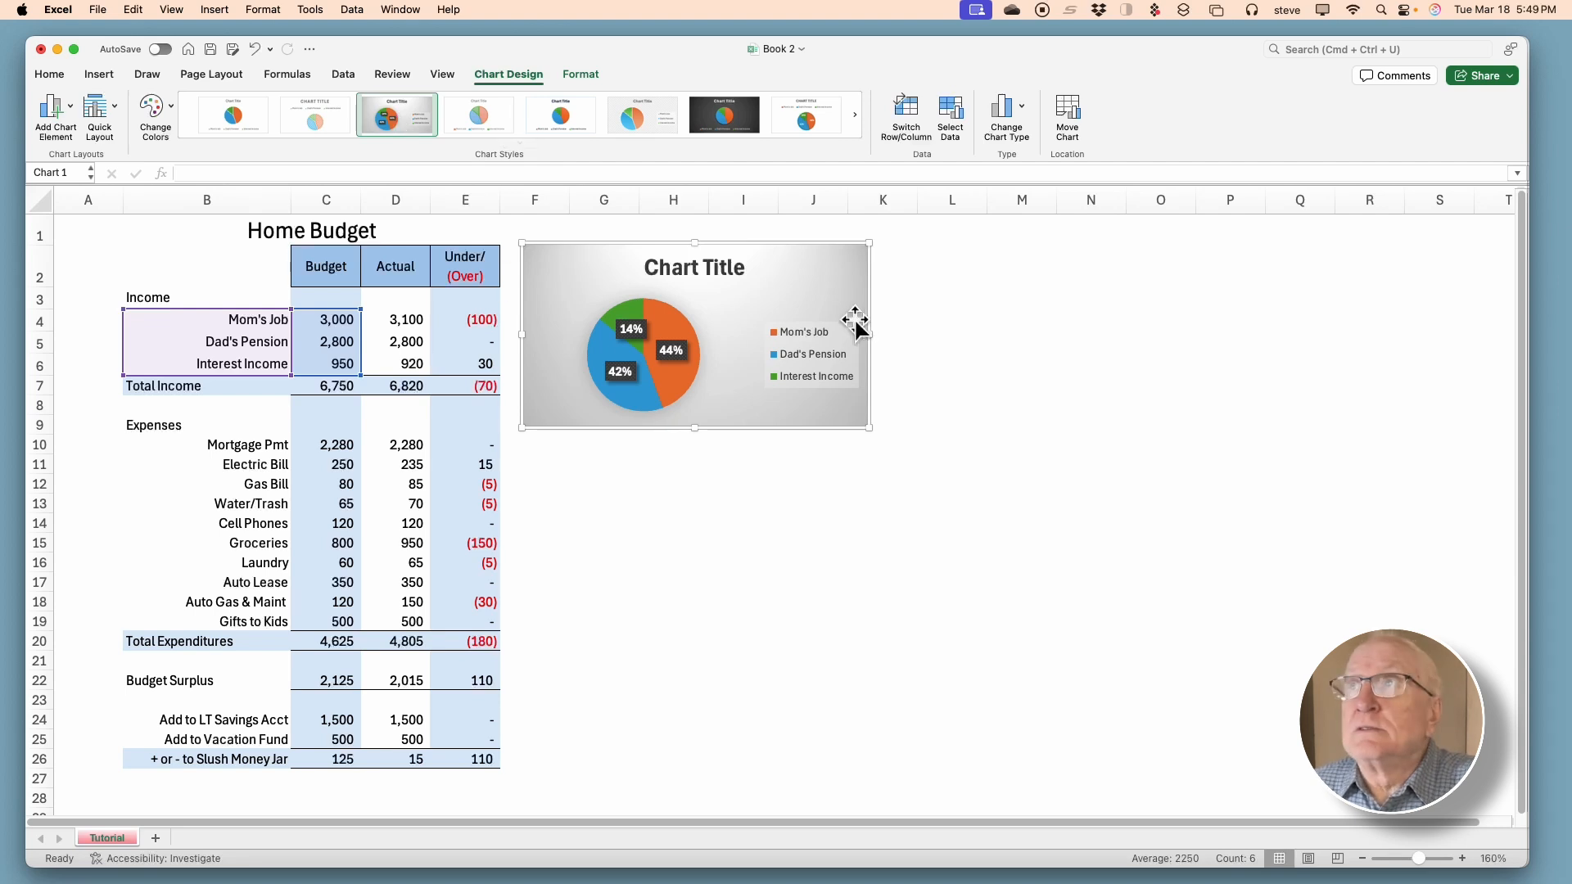
- Replace the placeholder title of the pie chart with a title beginning with "Income"
{"action": "left_click", "coordinate": [699, 270]}
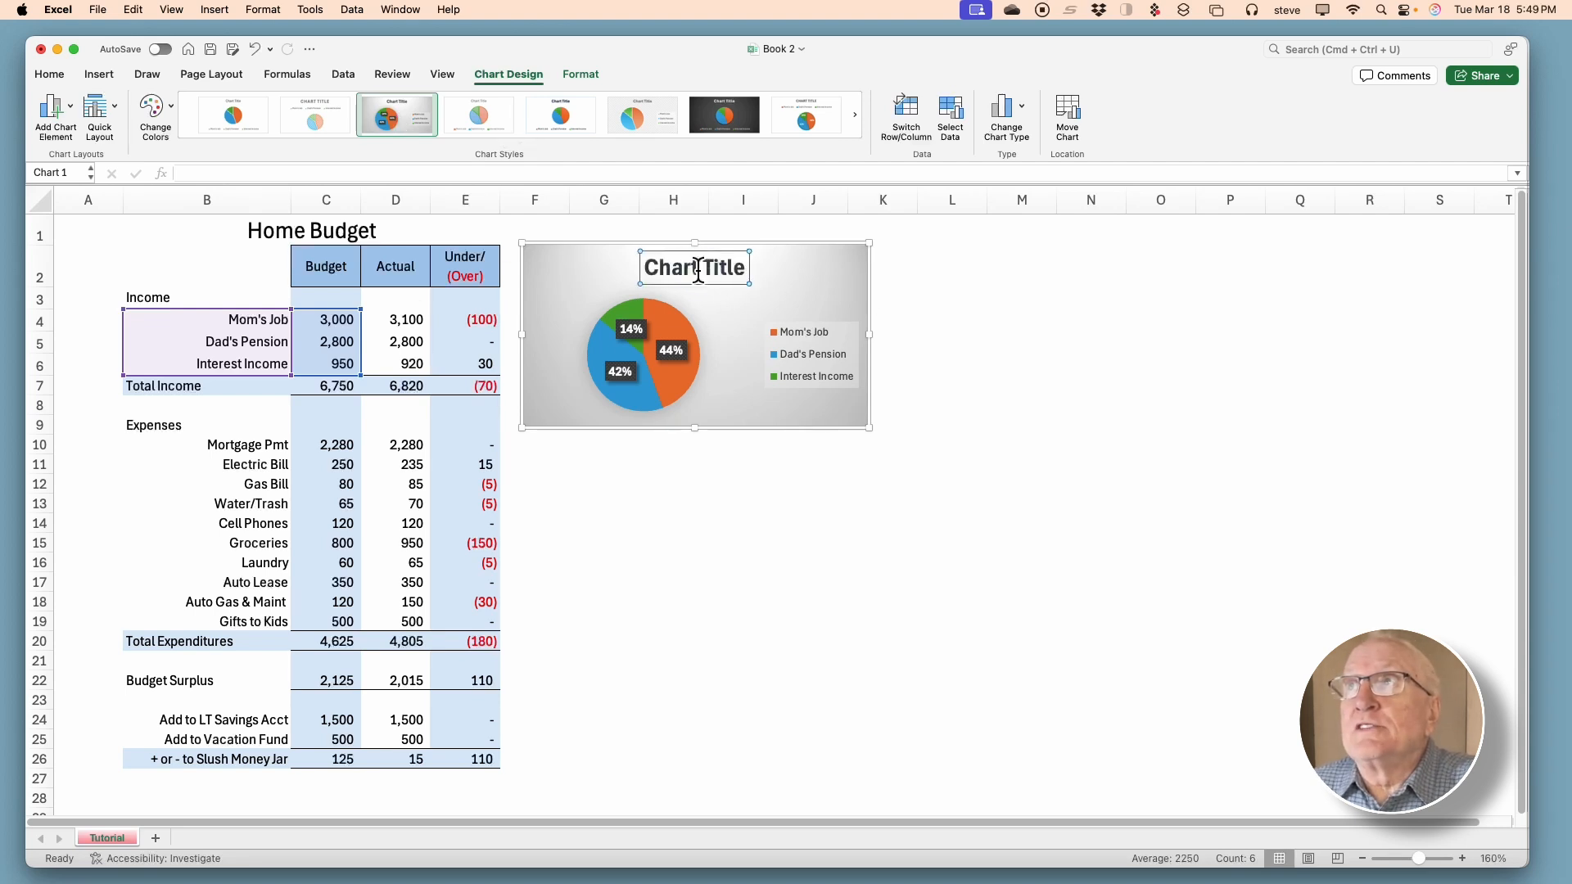
{"action": "double_click", "coordinate": [698, 268]}
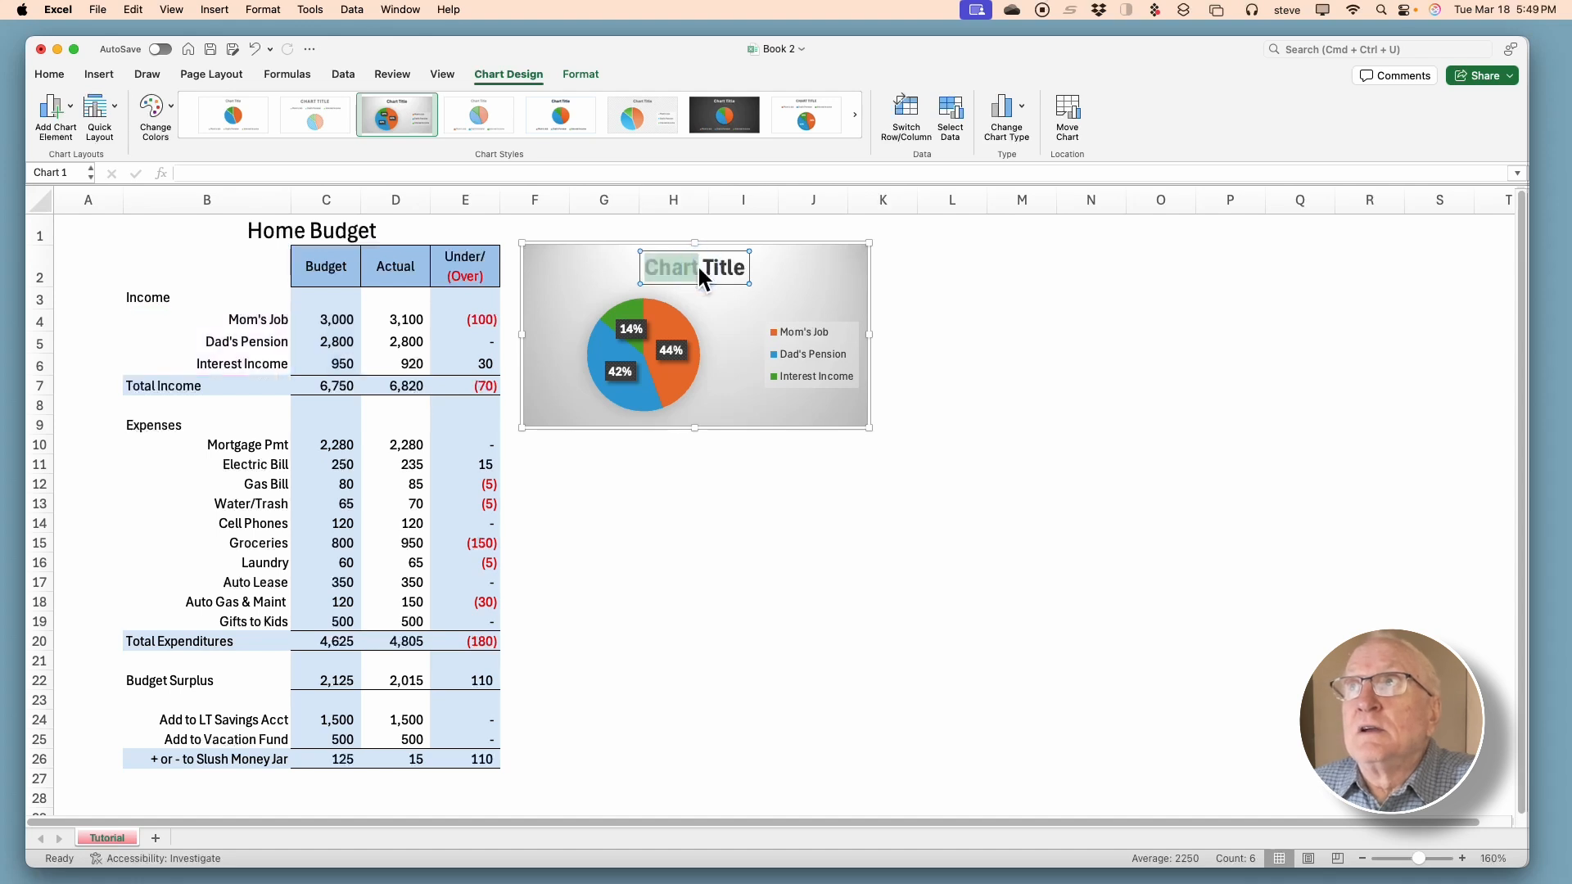
{"action": "triple_click", "coordinate": [698, 268]}
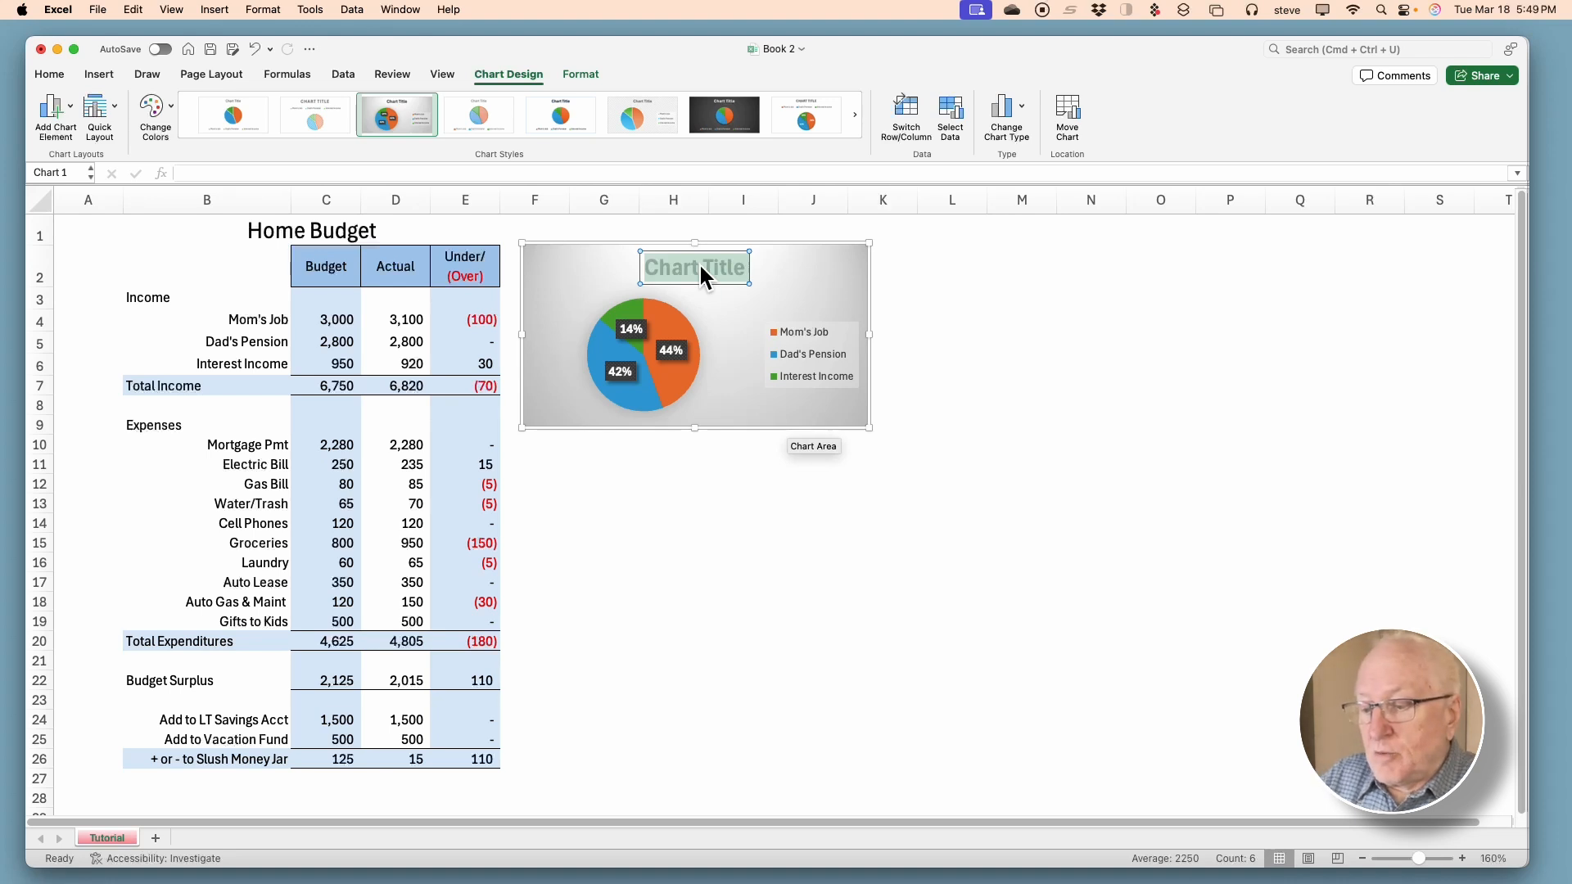
{"action": "type", "text": "Incom"}
{"action": "type", "text": "mr"}
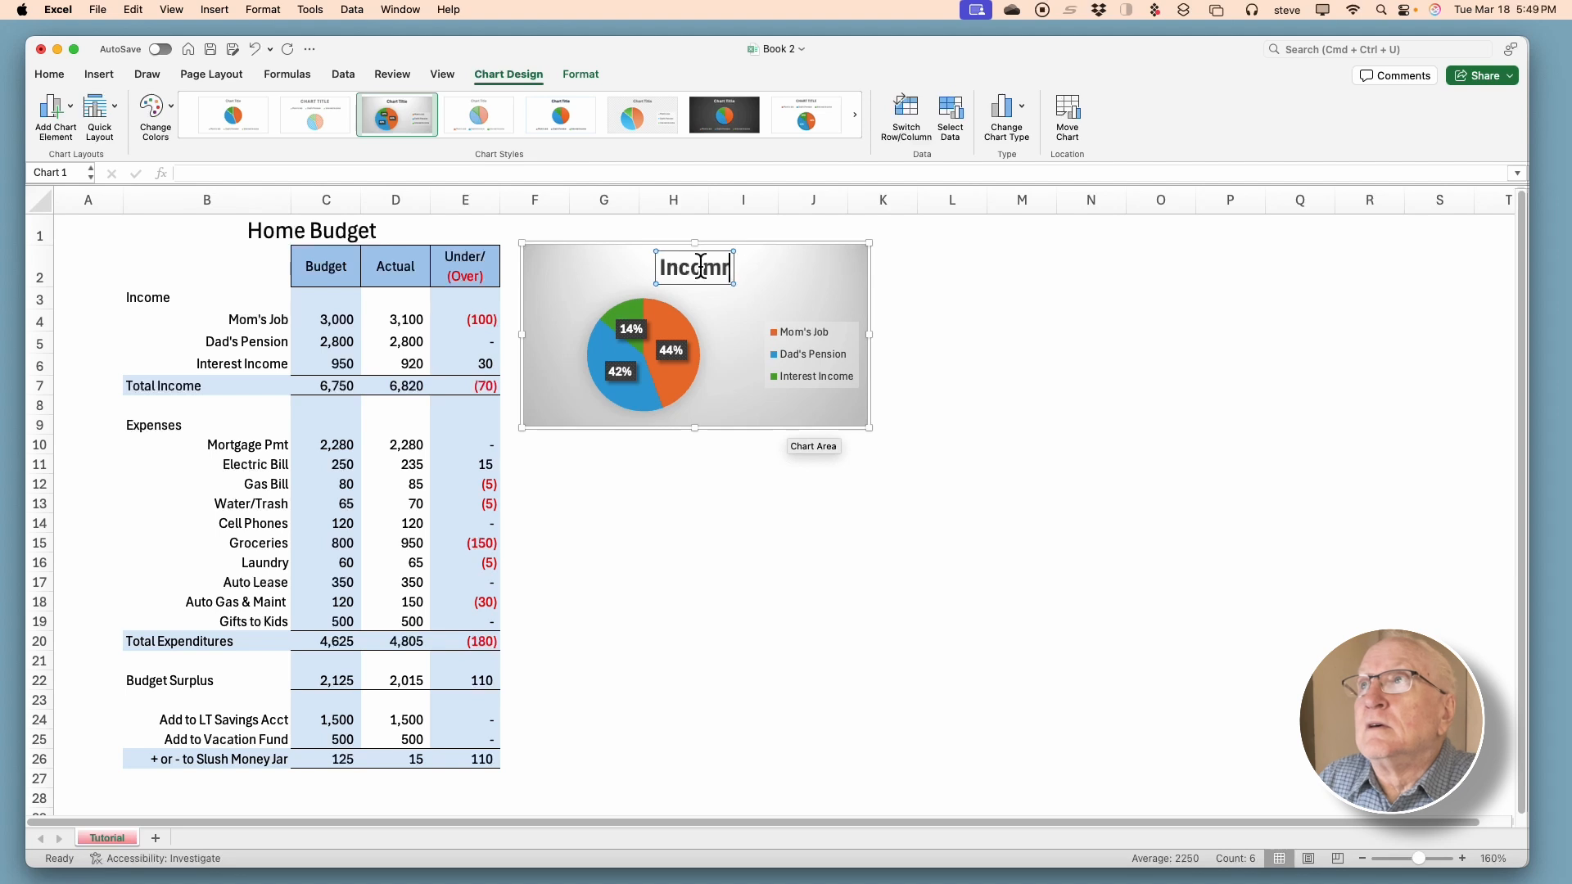